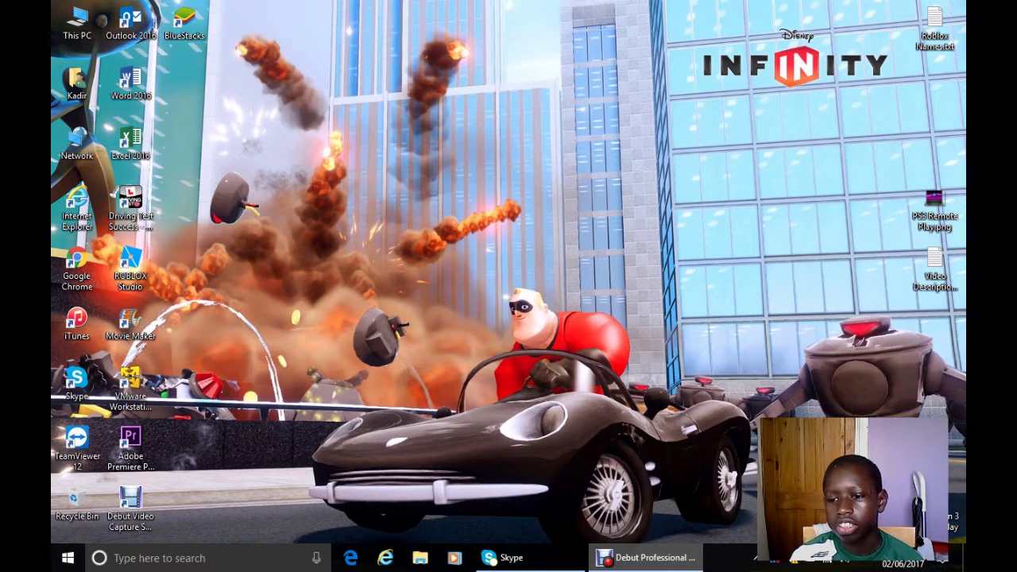
Run Remote Play Setup.exe from the Playstation 3 Remote Play folder and finish the installation wizard
{"action": "double_click", "coordinate": [950, 504]}
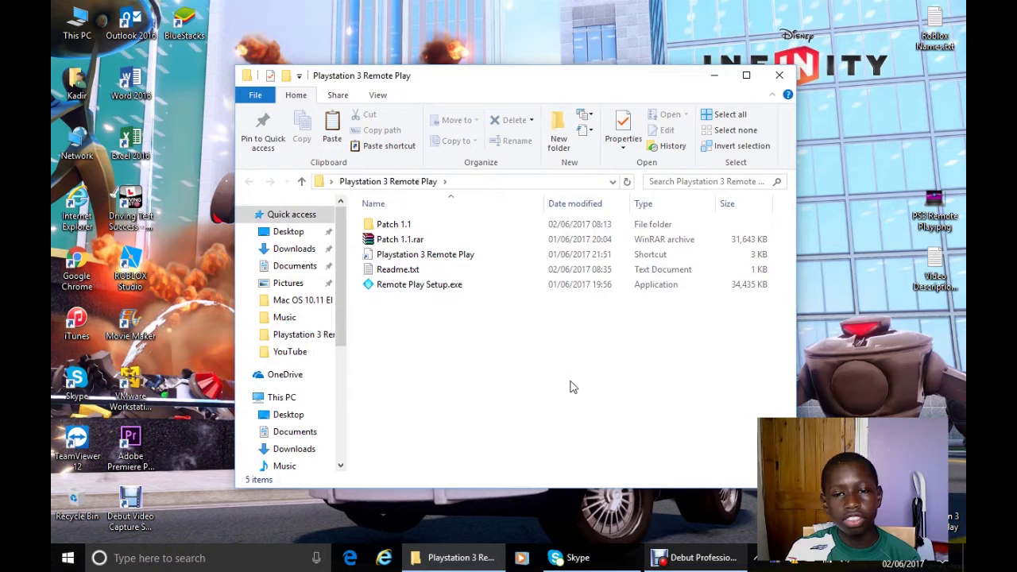
{"action": "double_click", "coordinate": [440, 291]}
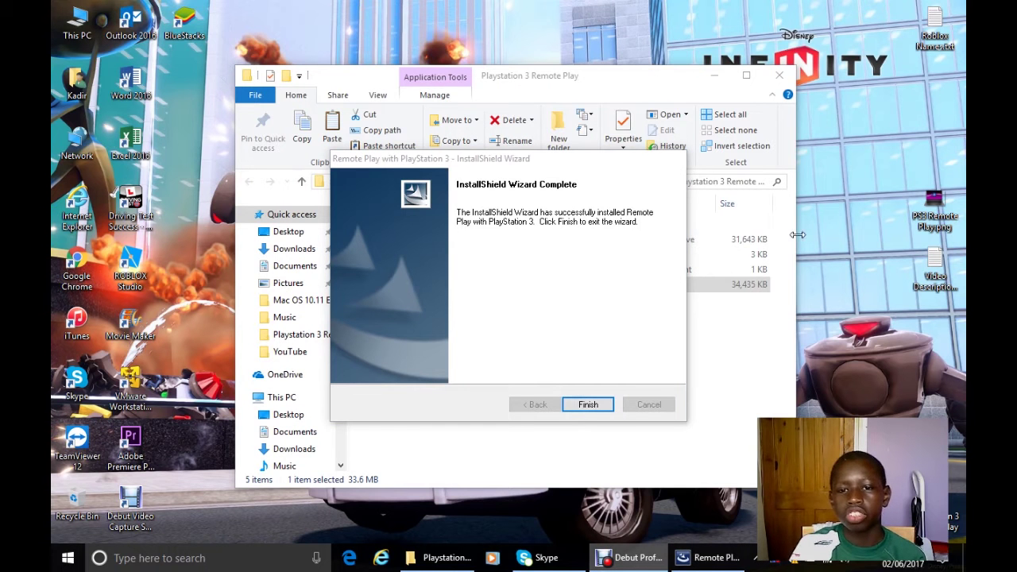
{"action": "left_click", "coordinate": [587, 406]}
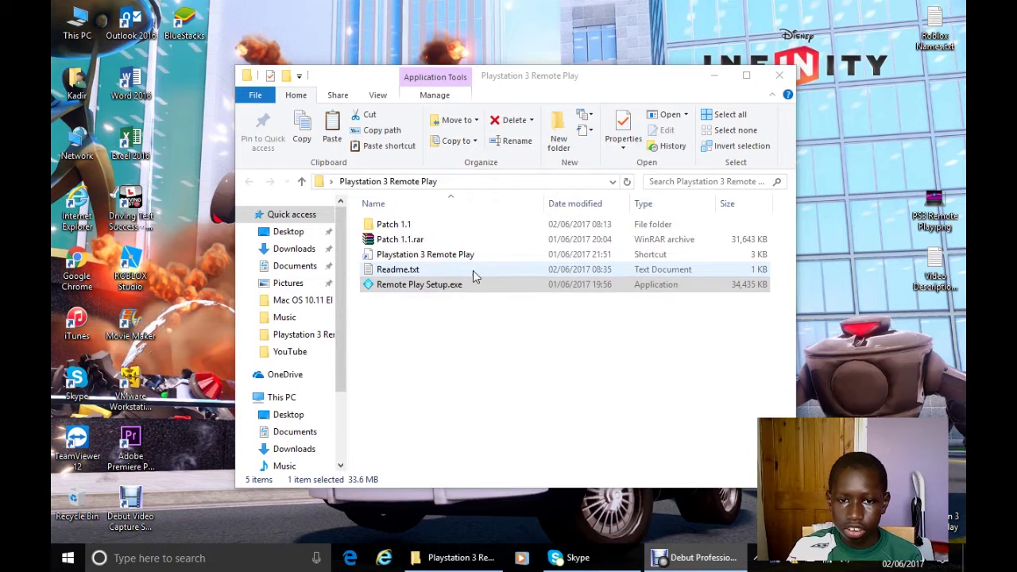
Copy EP0000248680.exe, rmp_dll.DLL and rmp_launcher.EXE from the Patch 1.1 folder
{"action": "double_click", "coordinate": [390, 226]}
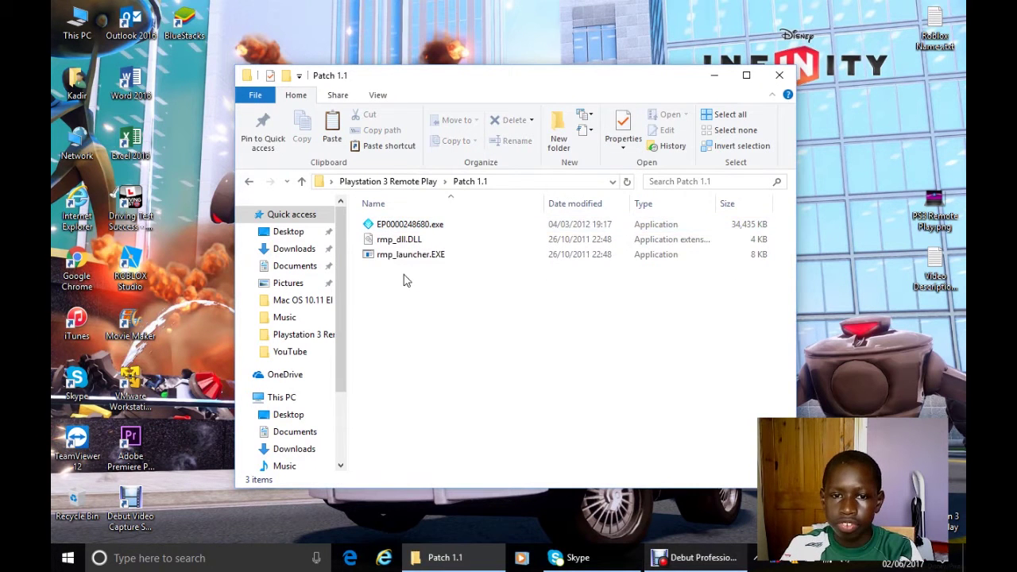
{"action": "left_click_drag", "start_coordinate": [403, 280], "coordinate": [403, 219]}
{"action": "right_click", "coordinate": [403, 216]}
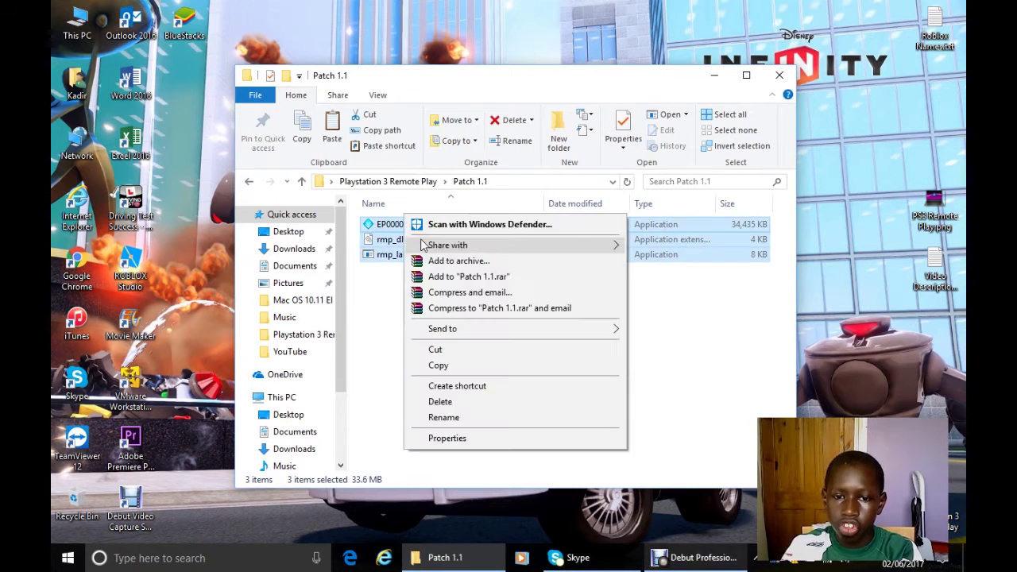
{"action": "left_click", "coordinate": [443, 367]}
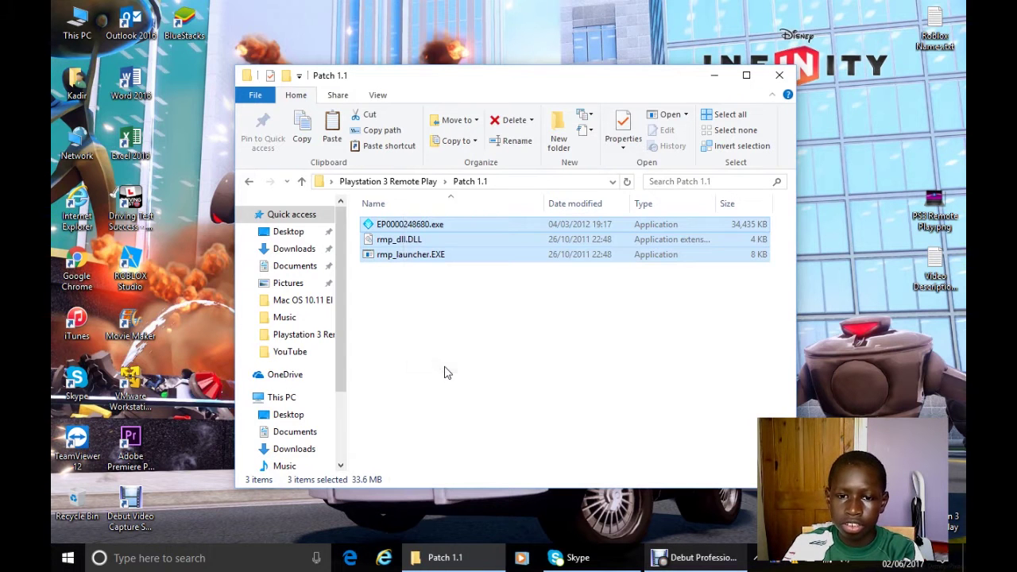
Open the Remote Play with PlayStation 3 installation folder under Program Files (x86)\Sony on the C: drive
{"action": "double_click", "coordinate": [77, 17]}
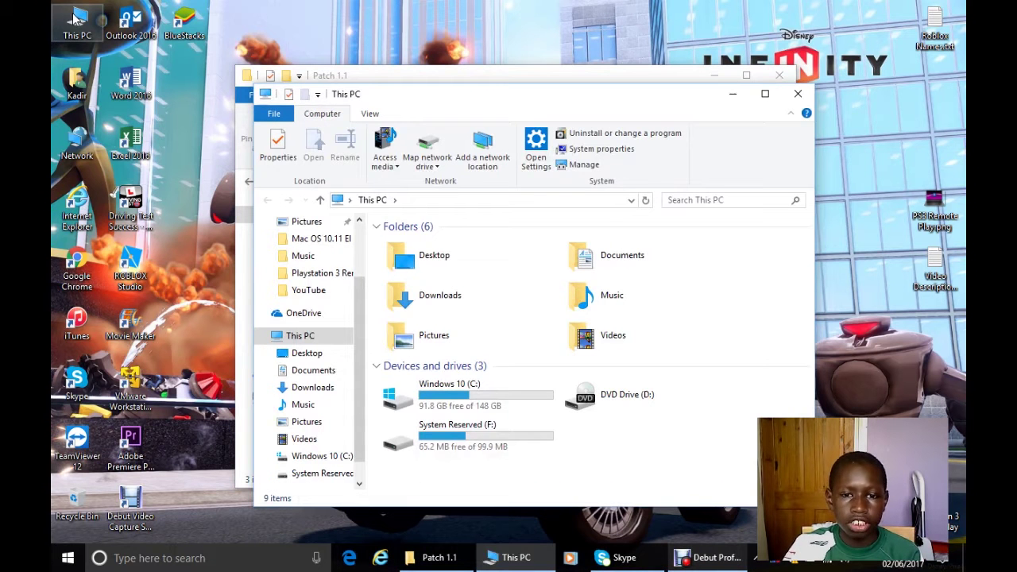
{"action": "double_click", "coordinate": [439, 401]}
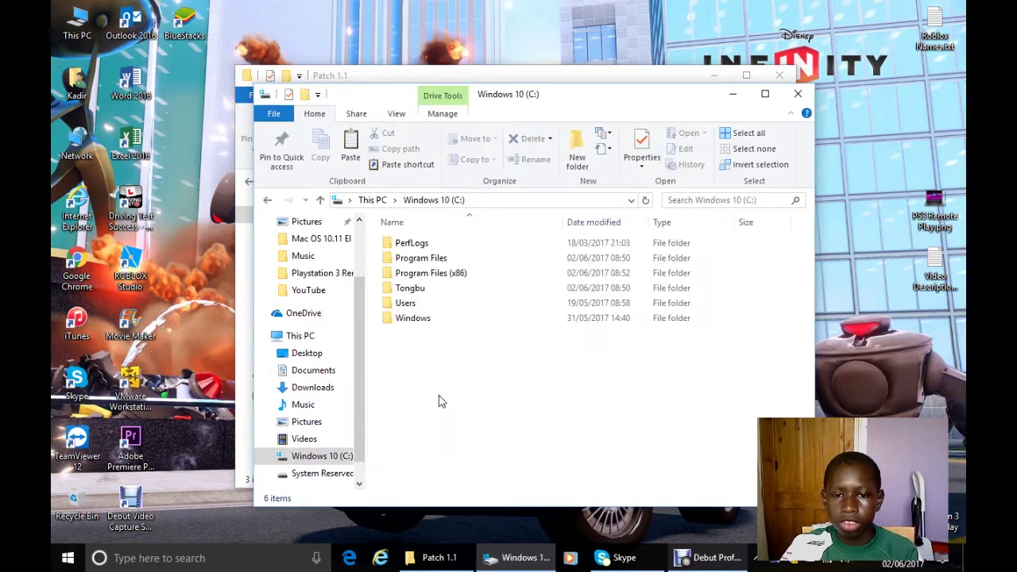
{"action": "left_click", "coordinate": [454, 276]}
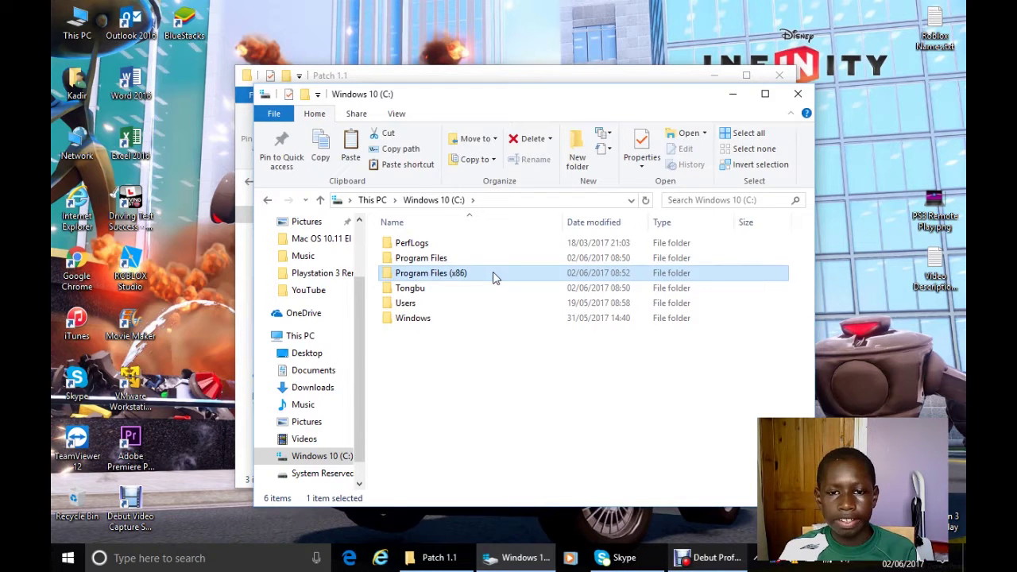
{"action": "left_click", "coordinate": [443, 256]}
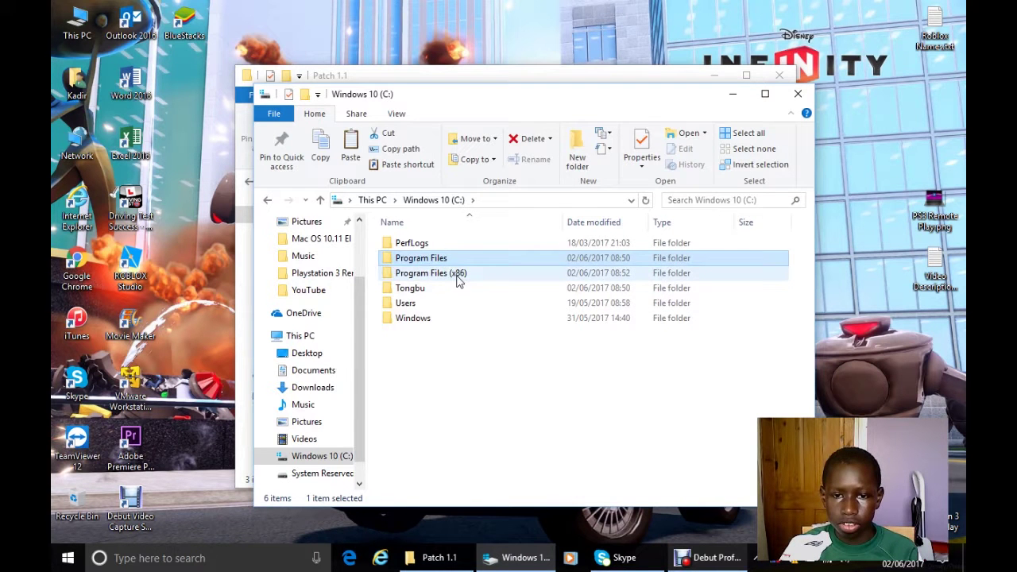
{"action": "double_click", "coordinate": [457, 276]}
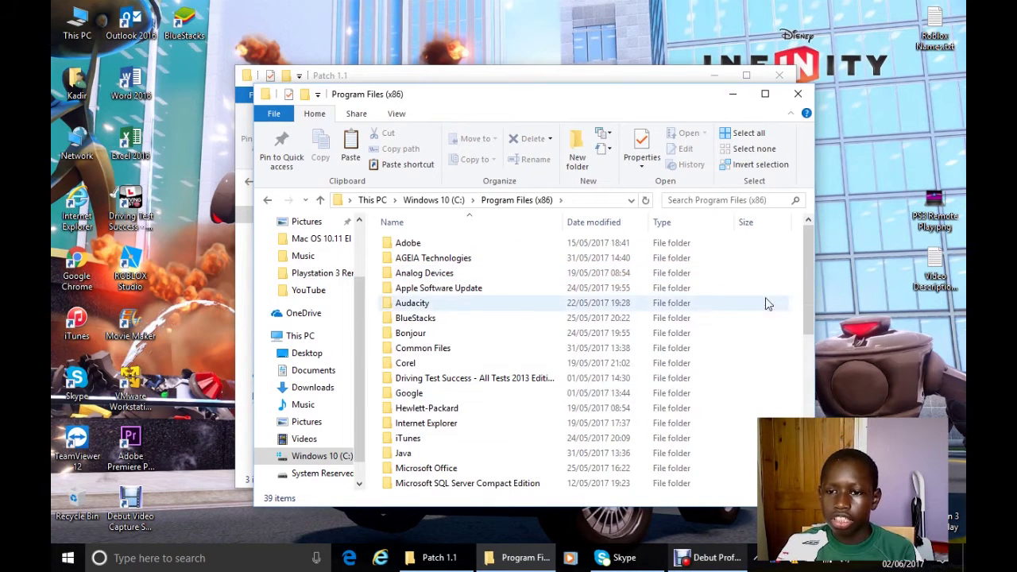
{"action": "scroll", "coordinate": [765, 303], "scroll_direction": "down", "scroll_amount": 3}
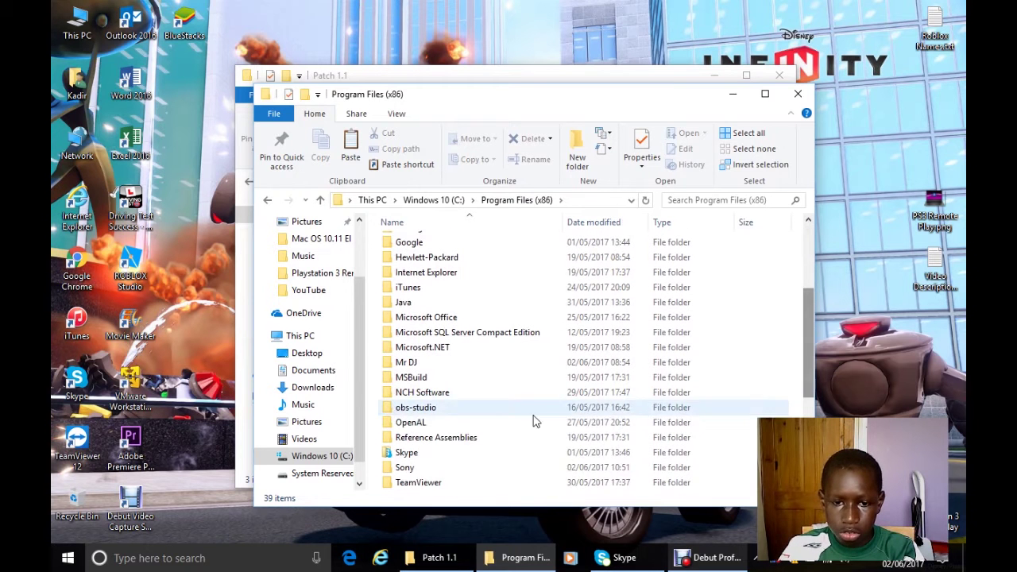
{"action": "double_click", "coordinate": [443, 468]}
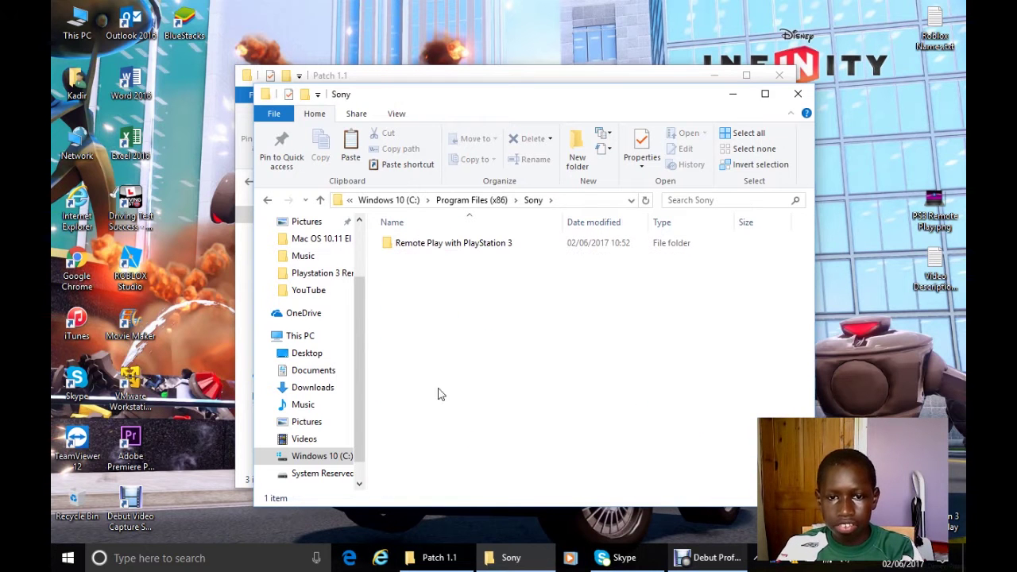
{"action": "double_click", "coordinate": [473, 249]}
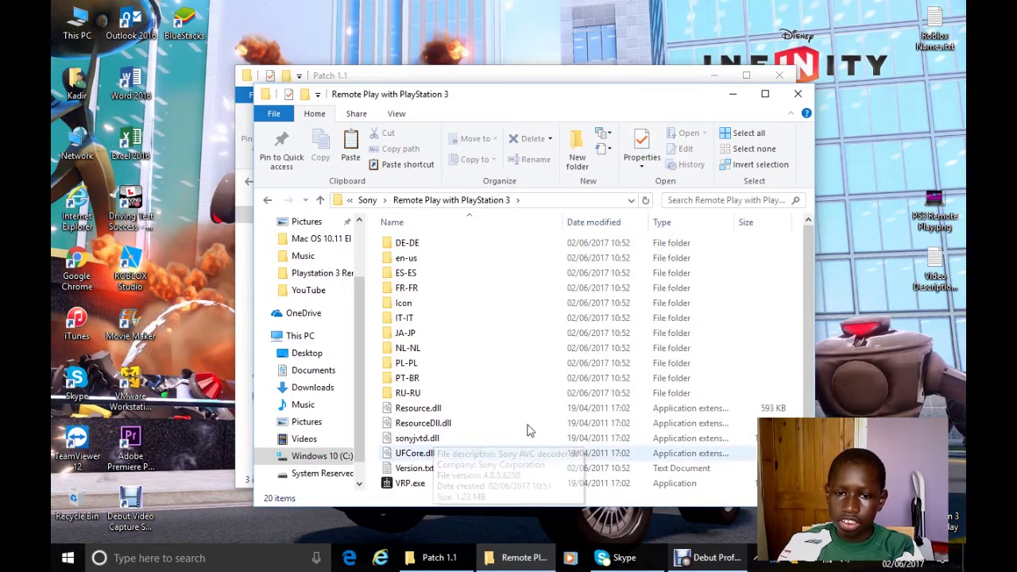
Paste the three patch files into the installation folder with administrator permission for all items, and close that folder window
{"action": "right_click", "coordinate": [795, 317]}
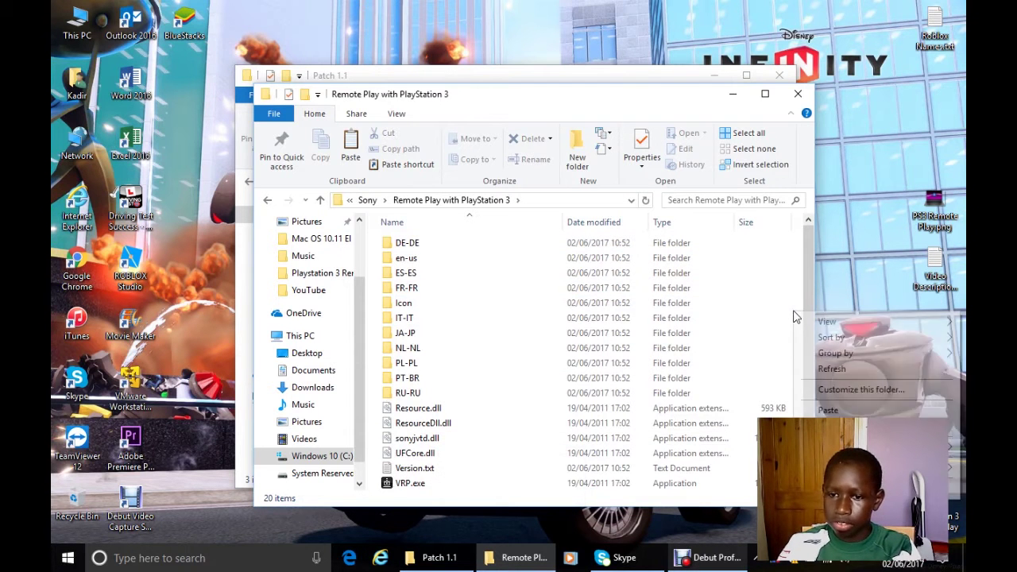
{"action": "left_click", "coordinate": [828, 410]}
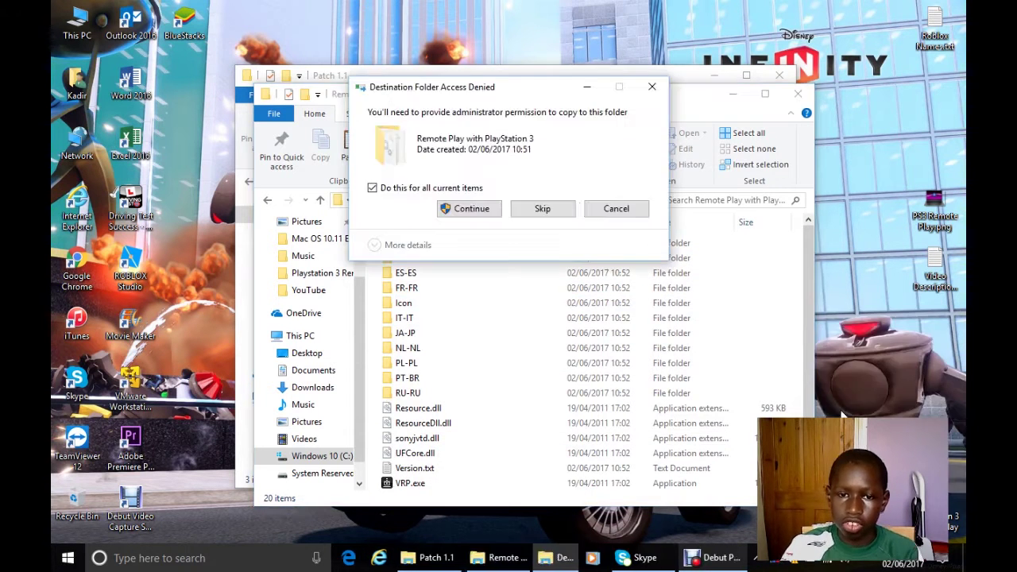
{"action": "left_click", "coordinate": [468, 210]}
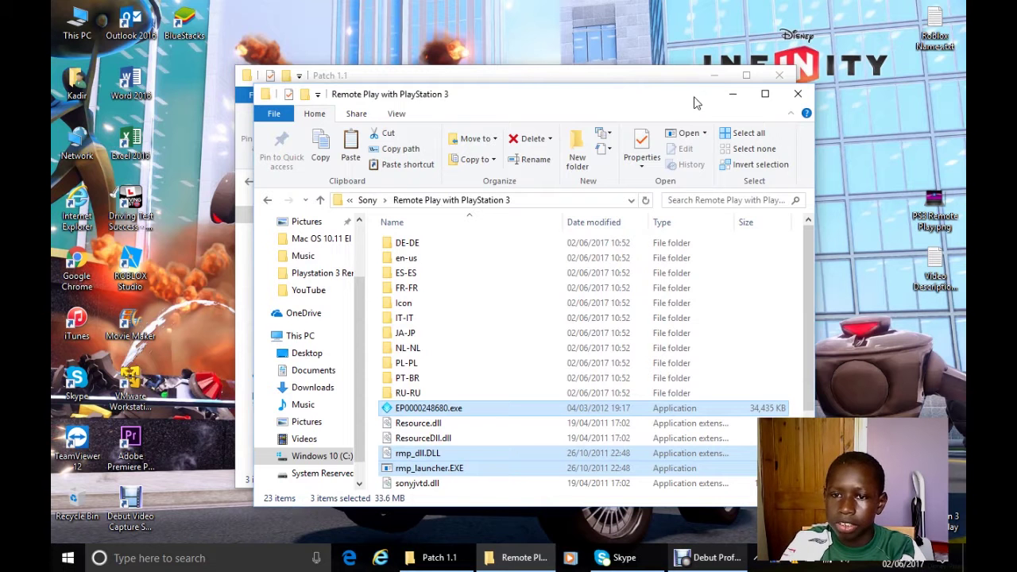
{"action": "left_click", "coordinate": [798, 94]}
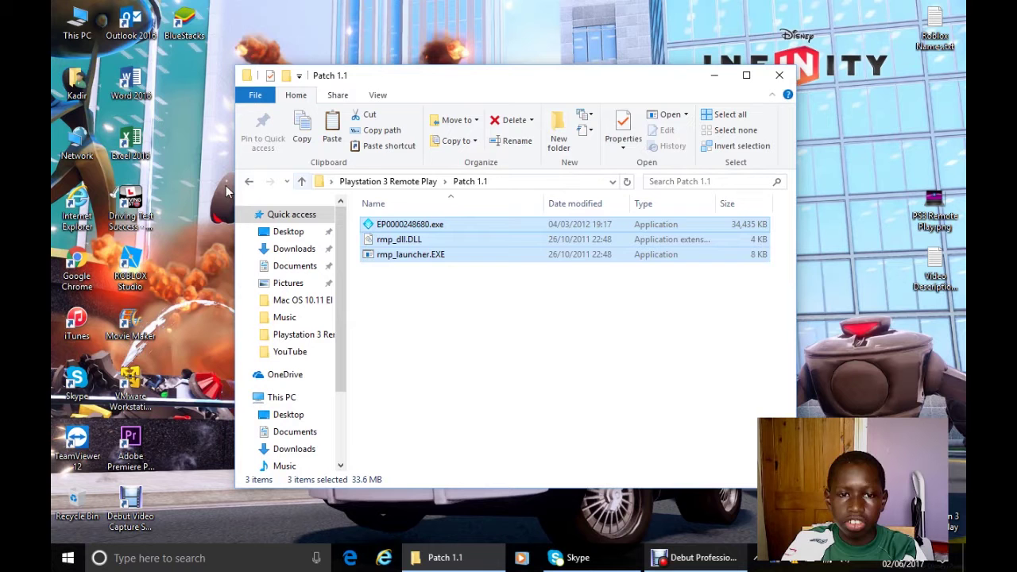
Copy the Playstation 3 Remote Play shortcut from its parent folder to the desktop and close the folder window
{"action": "left_click", "coordinate": [248, 181]}
{"action": "left_click", "coordinate": [427, 255]}
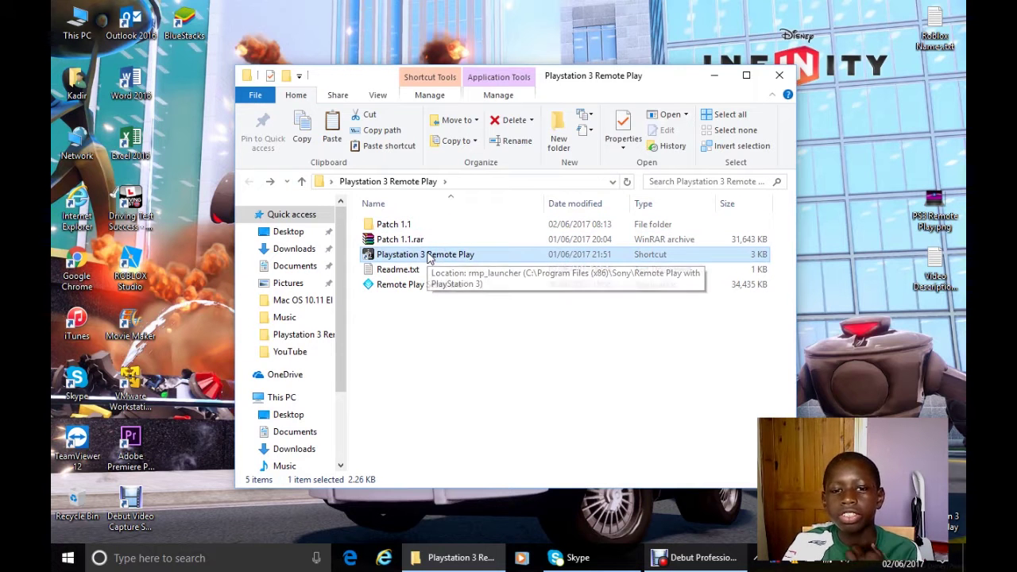
{"action": "right_click", "coordinate": [428, 256]}
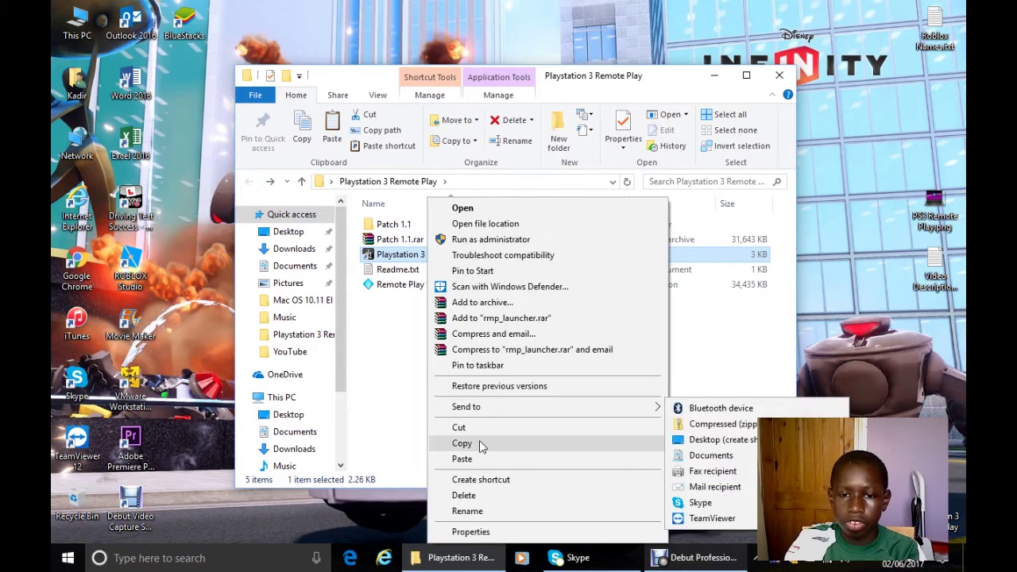
{"action": "left_click", "coordinate": [480, 443]}
{"action": "right_click", "coordinate": [192, 73]}
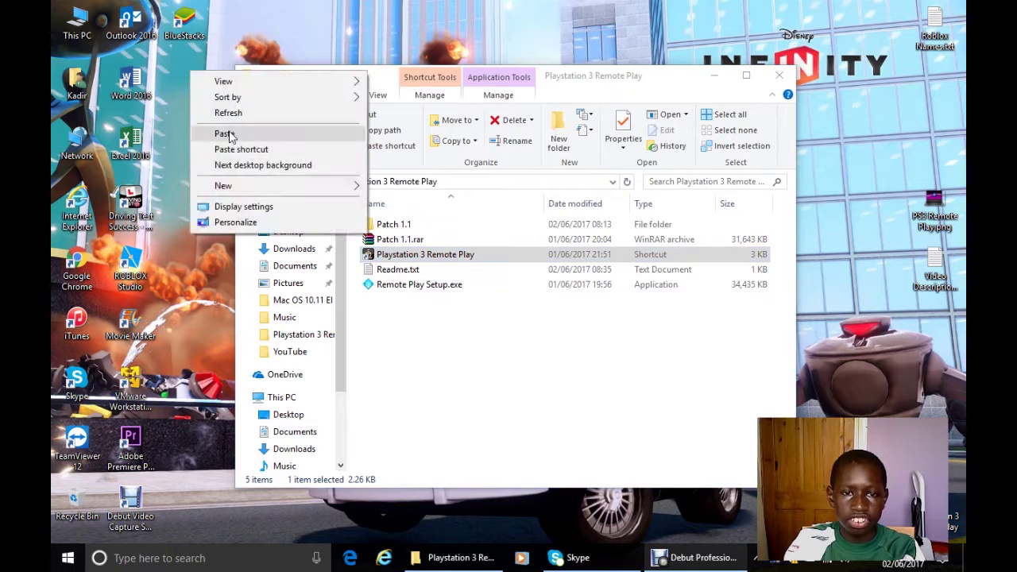
{"action": "left_click", "coordinate": [225, 134]}
{"action": "left_click", "coordinate": [778, 76]}
Launch Playstation 3 Remote Play from the desktop, enter a nickname for this computer and proceed to the registration page
{"action": "double_click", "coordinate": [197, 83]}
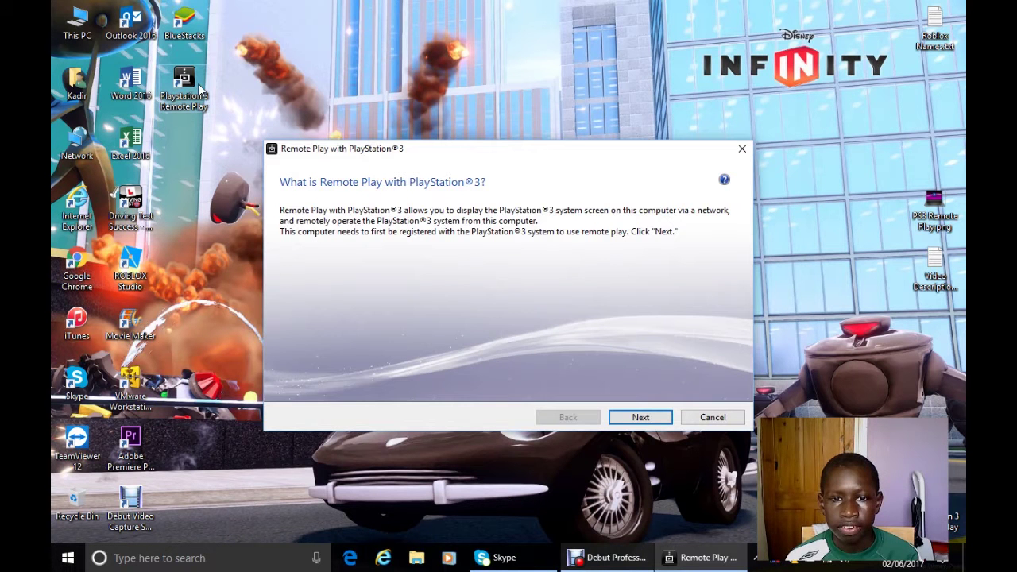
{"action": "left_click", "coordinate": [641, 417]}
{"action": "key", "text": "BackSpace"}
{"action": "type", "text": "LAmin"}
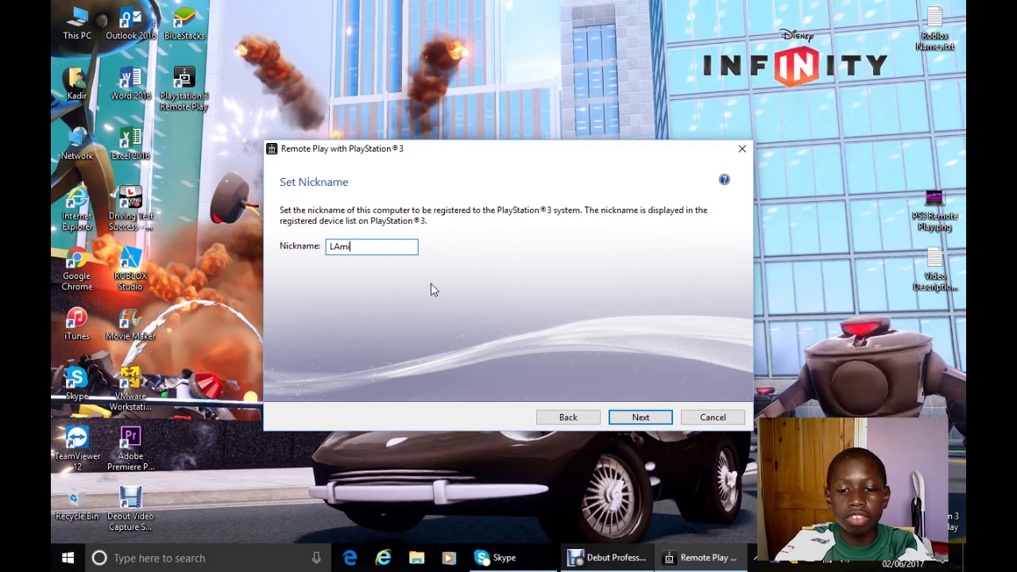
{"action": "key", "text": "BackSpace"}
{"action": "key", "text": "BackSpace"}
{"action": "key", "text": "BackSpace"}
{"action": "key", "text": "BackSpace"}
{"action": "type", "text": "ami"}
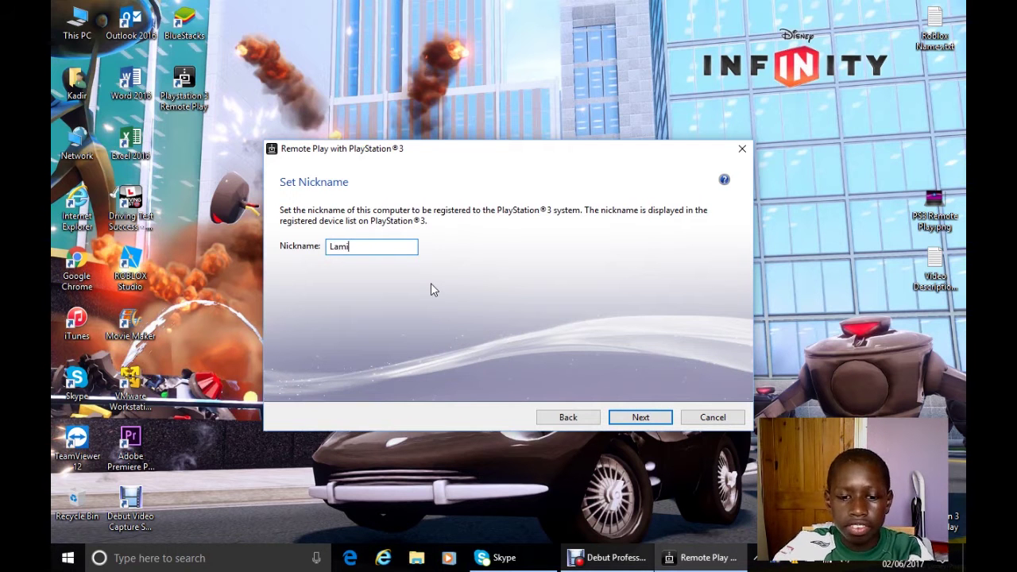
{"action": "type", "text": "n_X"}
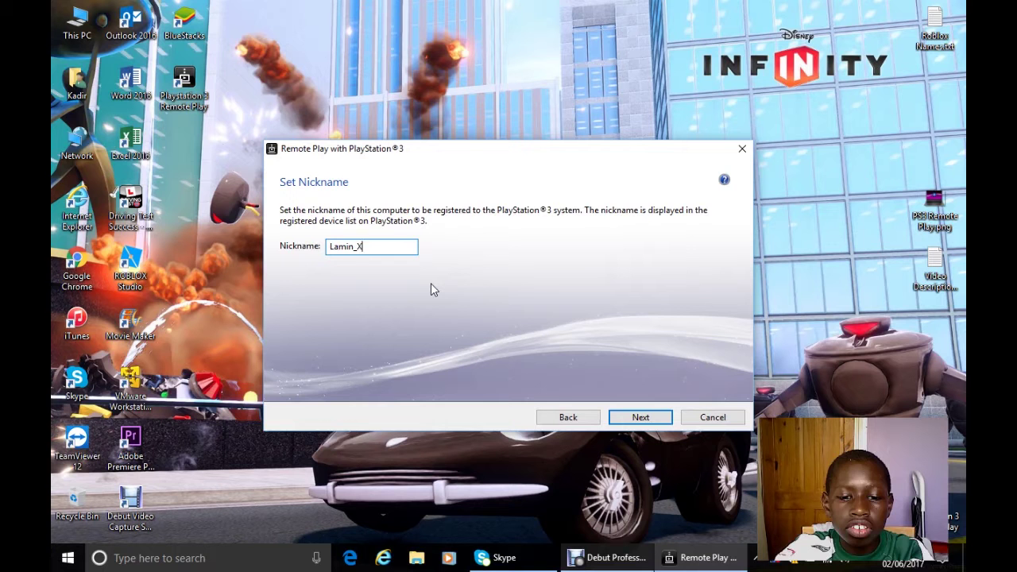
{"action": "type", "text": "D"}
{"action": "left_click", "coordinate": [660, 417]}
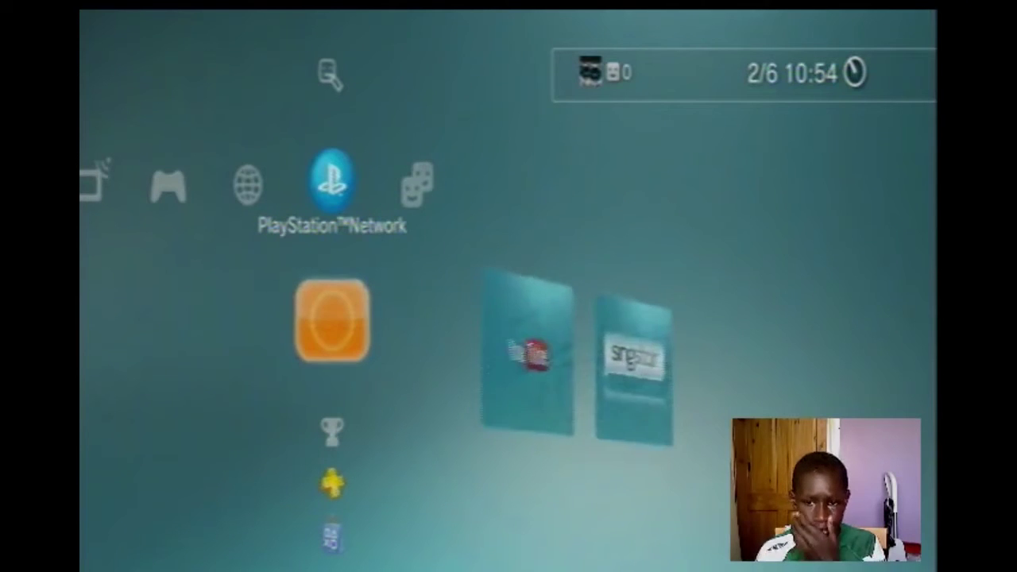
Switch to the PlayStation 3 and open Remote Play Settings in its system settings
{"action": "key", "text": "Left"}
{"action": "key", "text": "Left"}
{"action": "key", "text": "Left"}
{"action": "key", "text": "Left"}
{"action": "key", "text": "Left"}
{"action": "key", "text": "Left"}
{"action": "key", "text": "Left"}
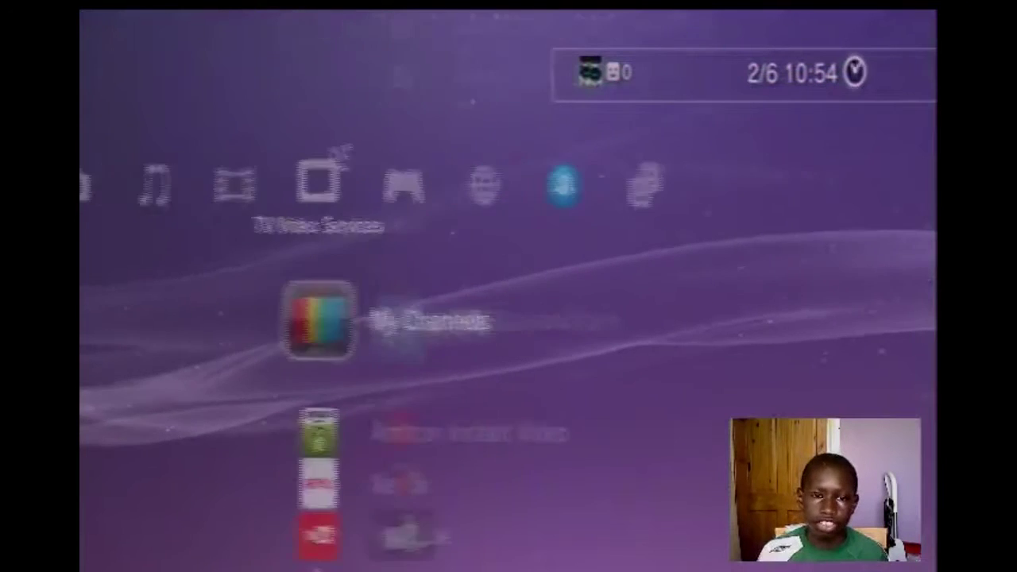
{"action": "key", "text": "Left"}
{"action": "key", "text": "Right"}
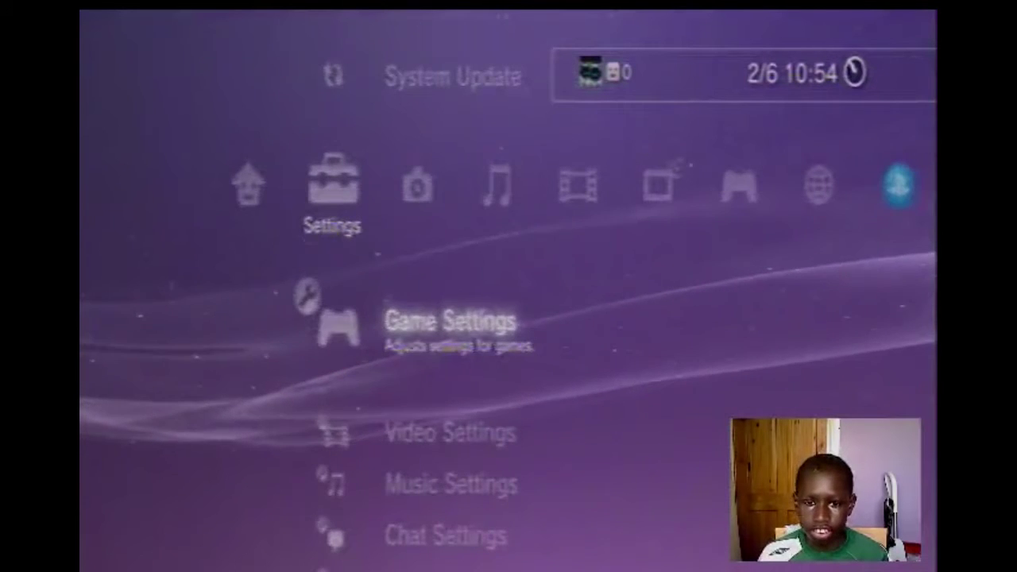
{"action": "key", "text": "Down"}
{"action": "key", "text": "Down"}
{"action": "key", "text": "Down"}
{"action": "key", "text": "Down"}
{"action": "key", "text": "Down"}
{"action": "key", "text": "Down"}
{"action": "key", "text": "Down"}
{"action": "key", "text": "Down"}
{"action": "key", "text": "Down"}
{"action": "key", "text": "Down"}
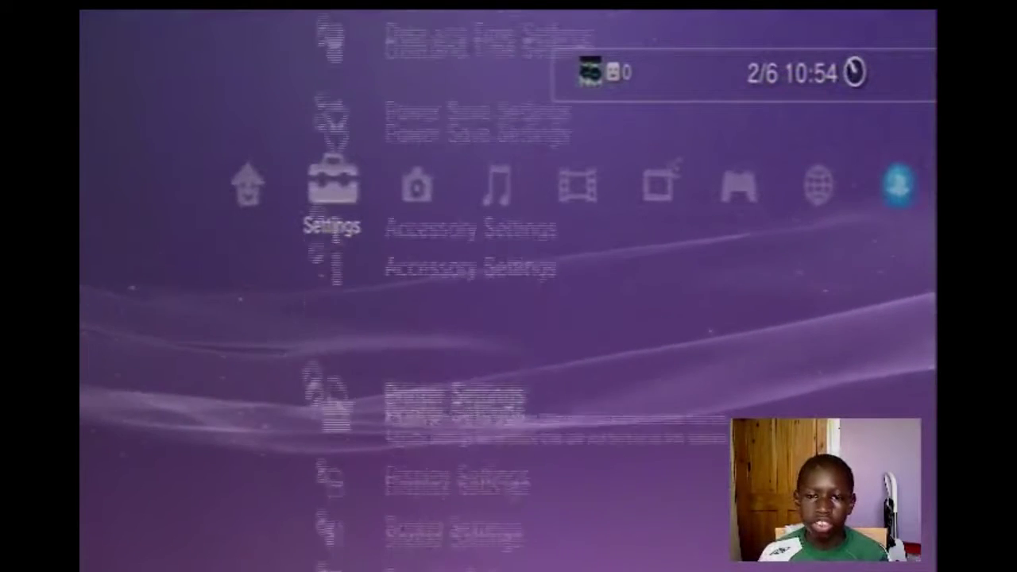
{"action": "key", "text": "Down"}
{"action": "key", "text": "Down"}
{"action": "key", "text": "Down"}
{"action": "key", "text": "Down"}
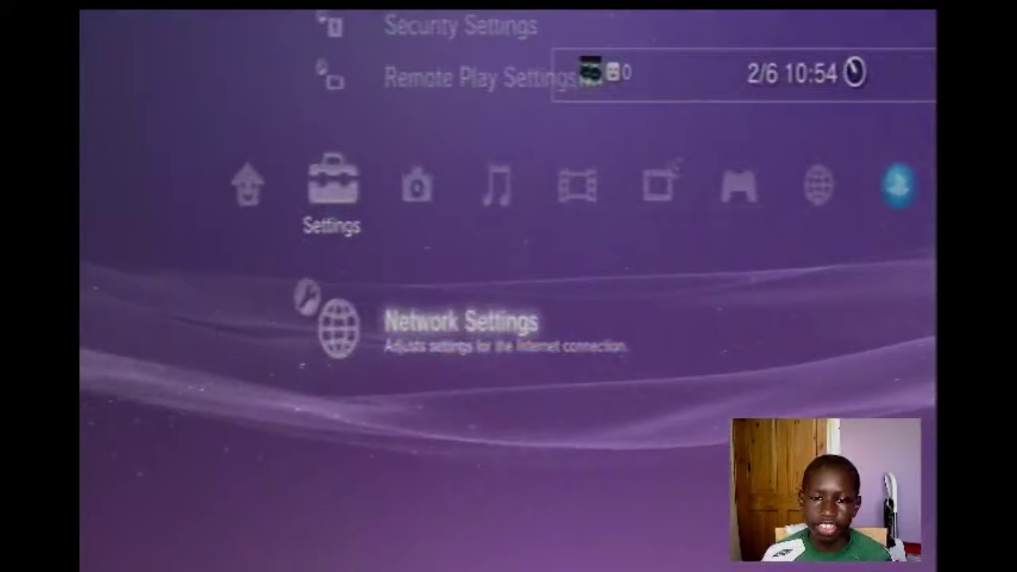
{"action": "key", "text": "Up"}
{"action": "key", "text": "Return"}
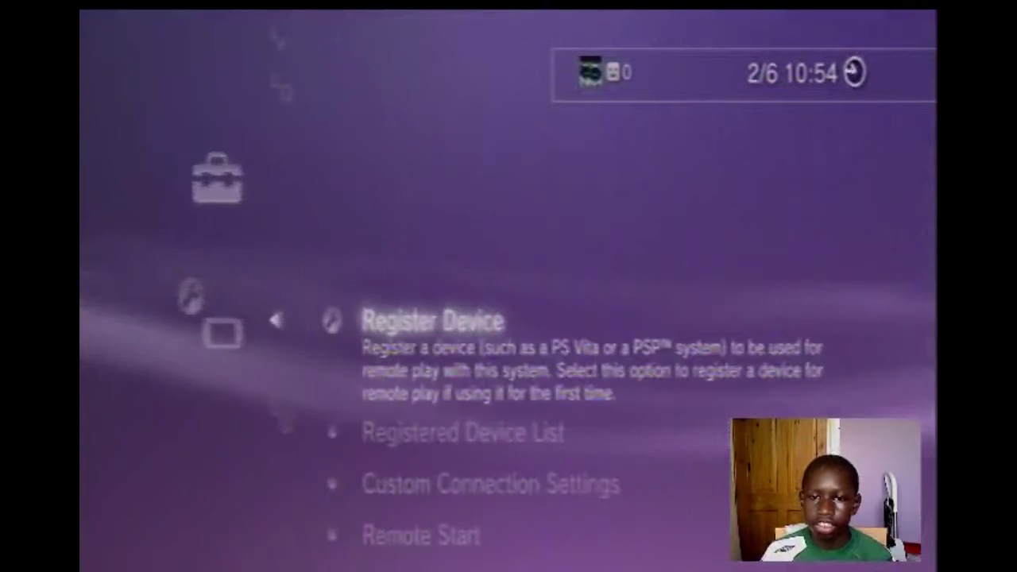
Start registering a remote play device on the PlayStation 3 with PC as the device type
{"action": "key", "text": "Return"}
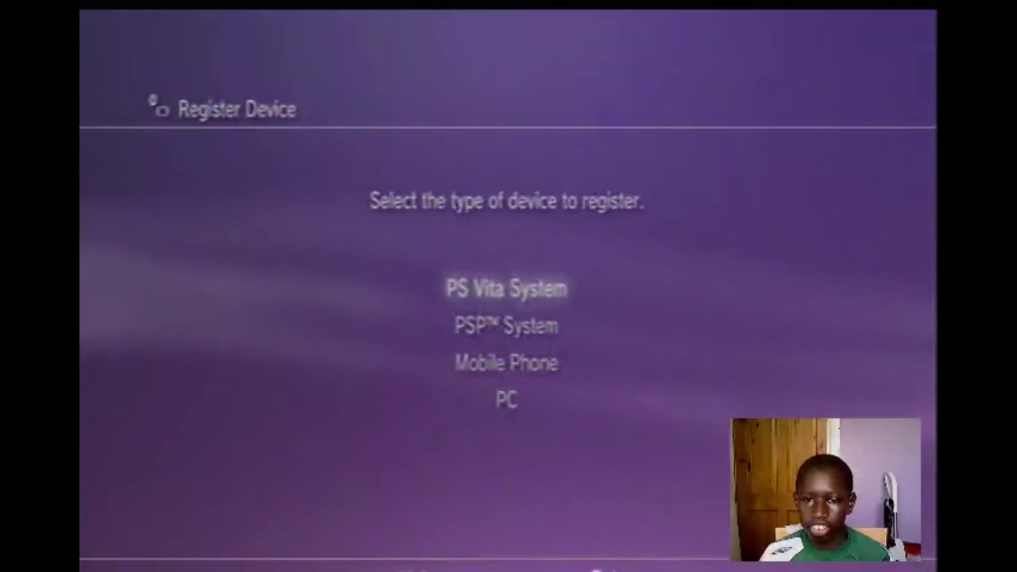
{"action": "key", "text": "Down"}
{"action": "key", "text": "Down"}
{"action": "key", "text": "Down"}
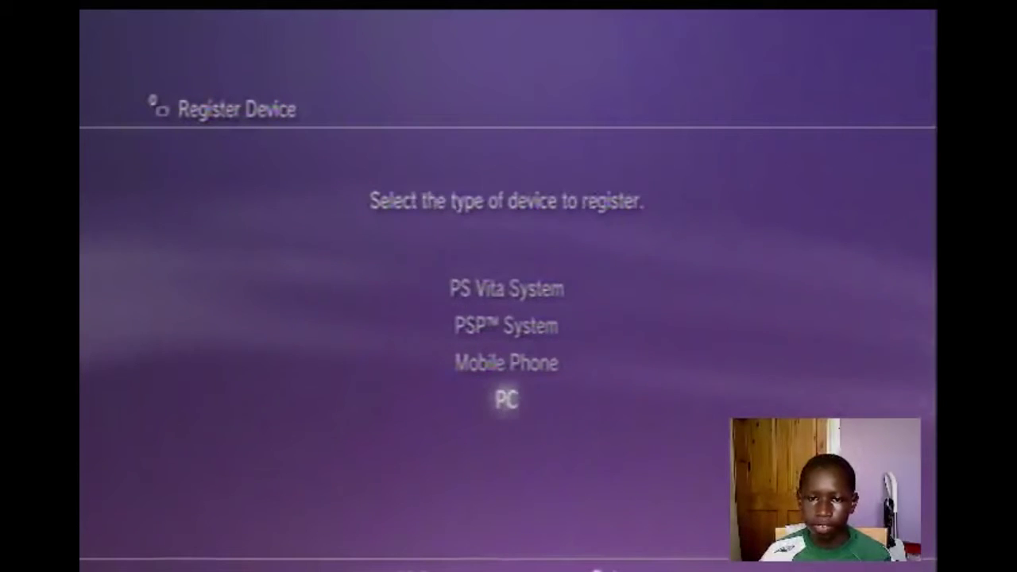
{"action": "key", "text": "Return"}
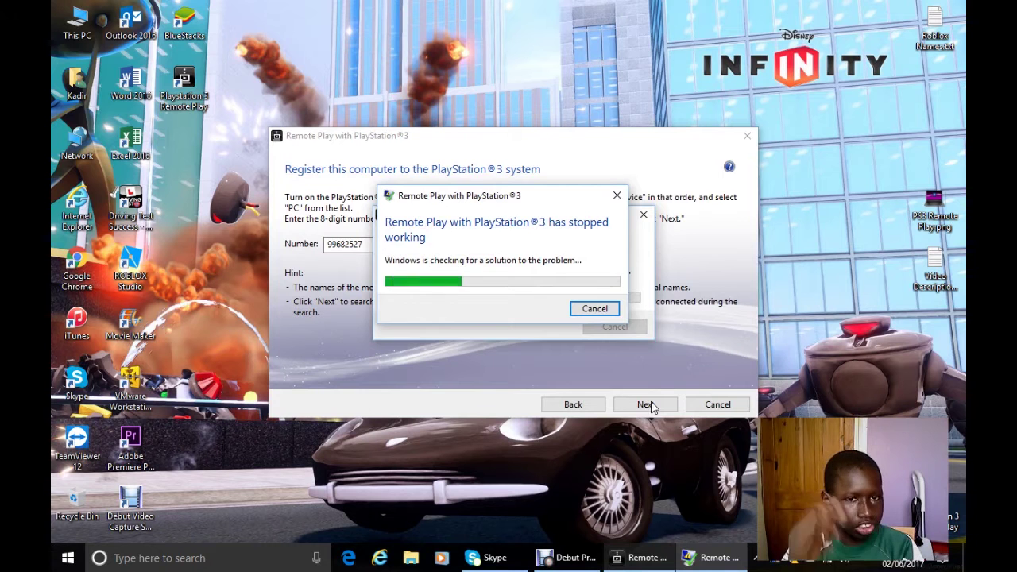
Cancel the problem check for the crashed Remote Play program on the computer and close it
{"action": "left_click", "coordinate": [581, 314]}
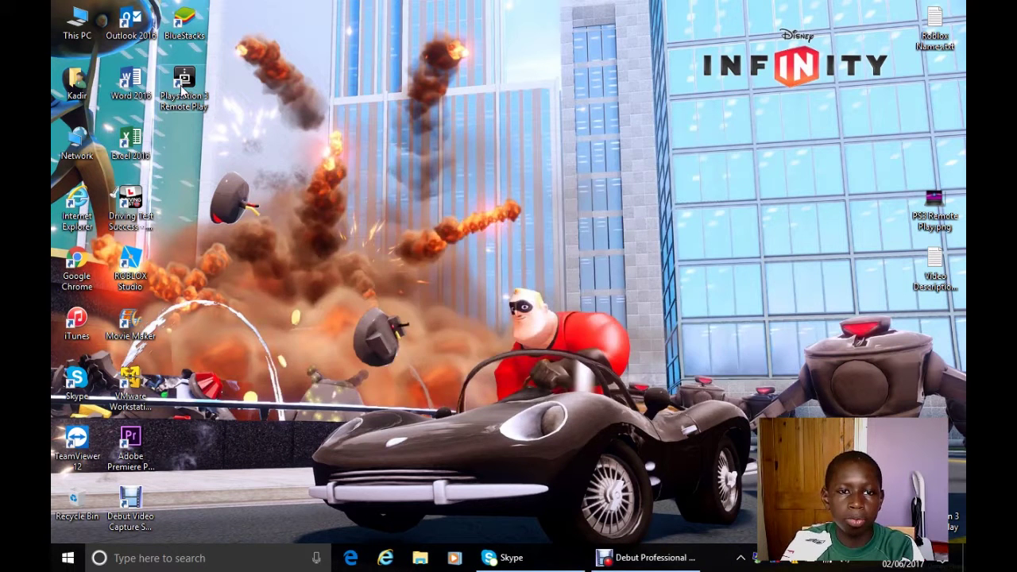
Relaunch Playstation 3 Remote Play from the desktop, proceed to the registration page and submit the 8-digit registration number from the PS3
{"action": "double_click", "coordinate": [182, 90]}
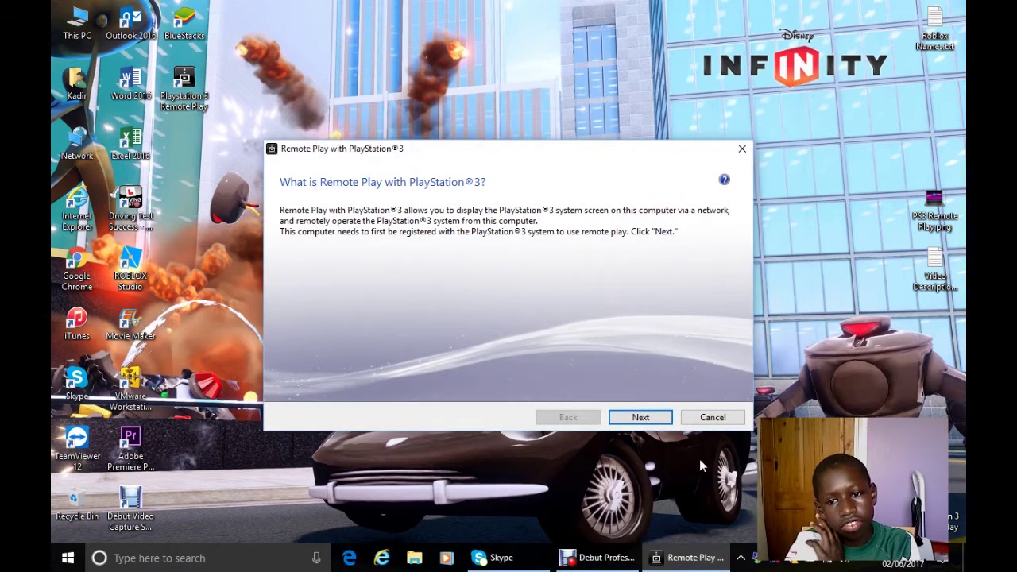
{"action": "left_click", "coordinate": [639, 419]}
{"action": "left_click", "coordinate": [638, 419]}
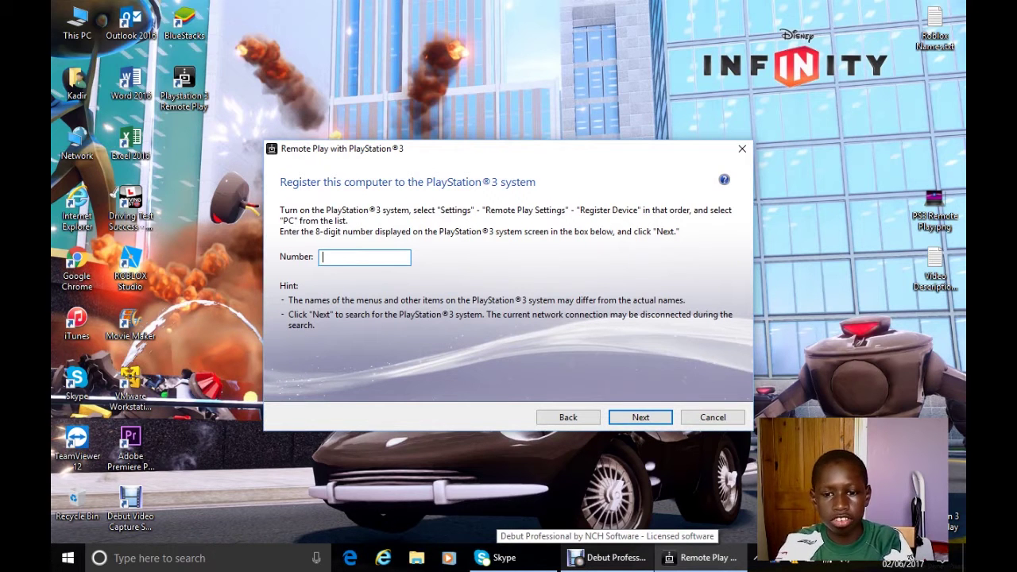
{"action": "key", "text": "ctrl+v"}
{"action": "left_click", "coordinate": [640, 418]}
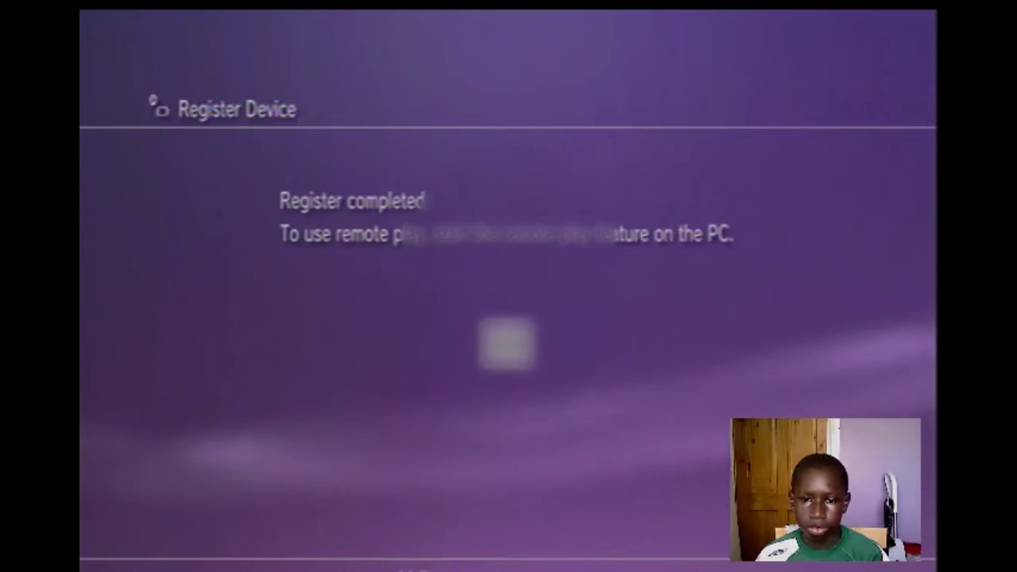
Leave the registration screen on the PlayStation 3, start Remote Play under Network and connect to it from the computer
{"action": "key", "text": "Escape"}
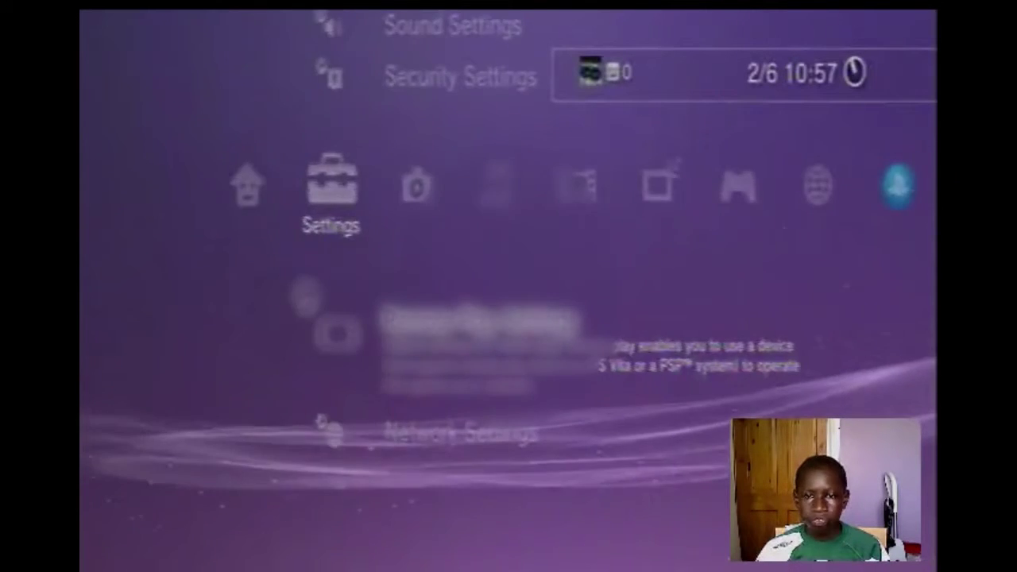
{"action": "key", "text": "Right"}
{"action": "key", "text": "Right"}
{"action": "key", "text": "Right"}
{"action": "key", "text": "Right"}
{"action": "key", "text": "Right"}
{"action": "key", "text": "Right"}
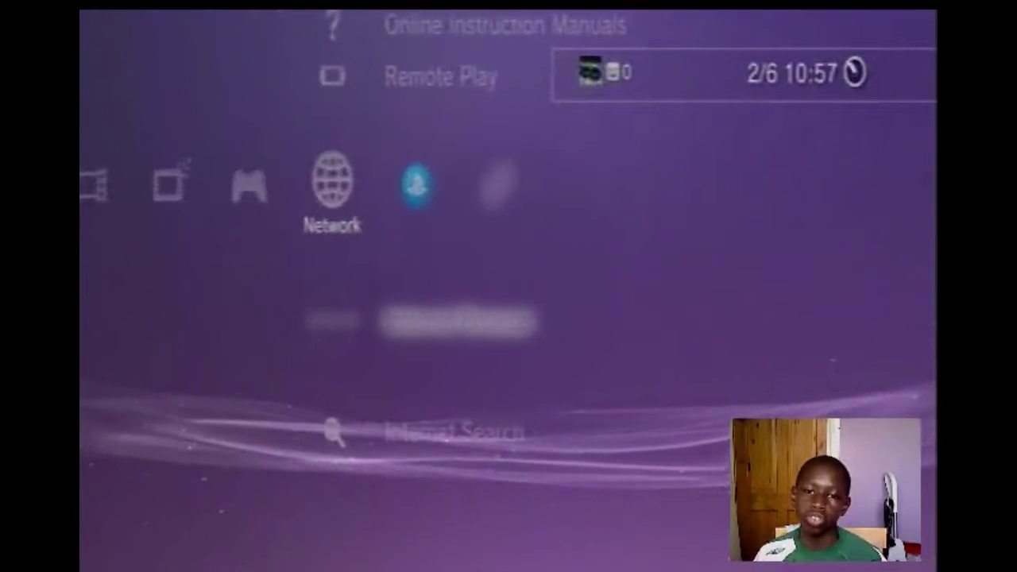
{"action": "key", "text": "Up"}
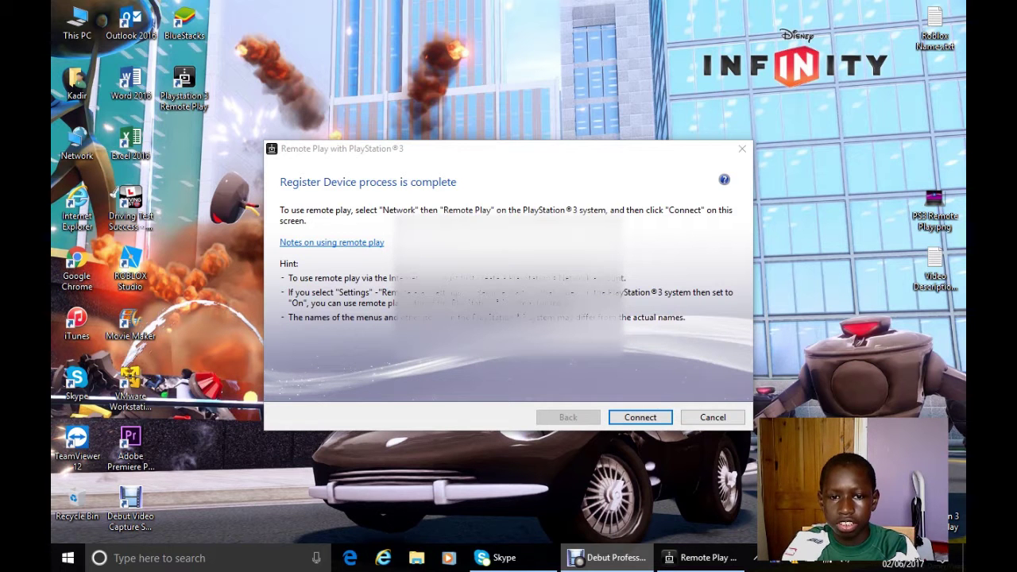
{"action": "left_click", "coordinate": [659, 421]}
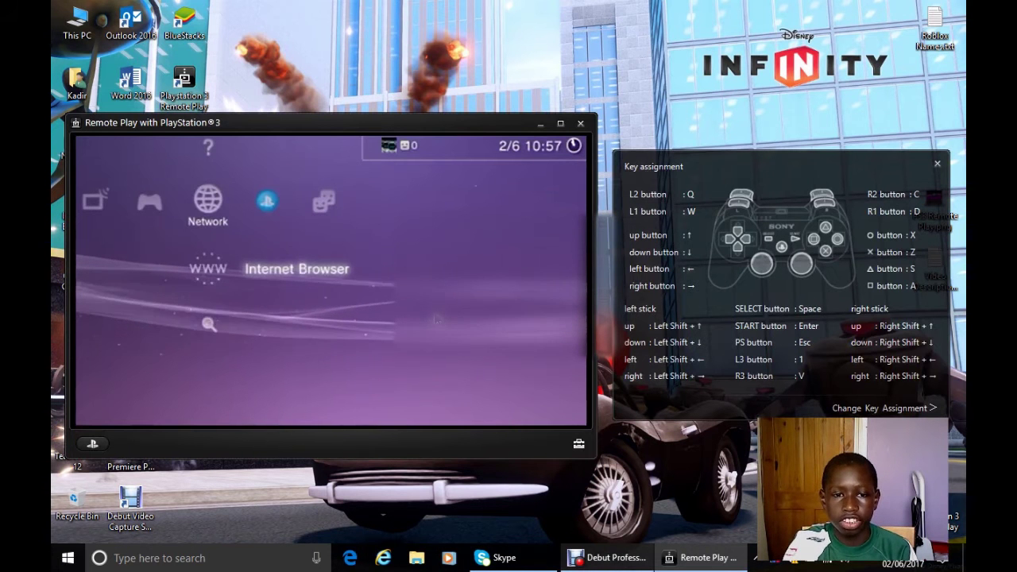
Browse the PlayStation 3 categories over the remote connection from Network back through Video to Settings and Photo
{"action": "key", "text": "Left"}
{"action": "key", "text": "Left"}
{"action": "key", "text": "Left"}
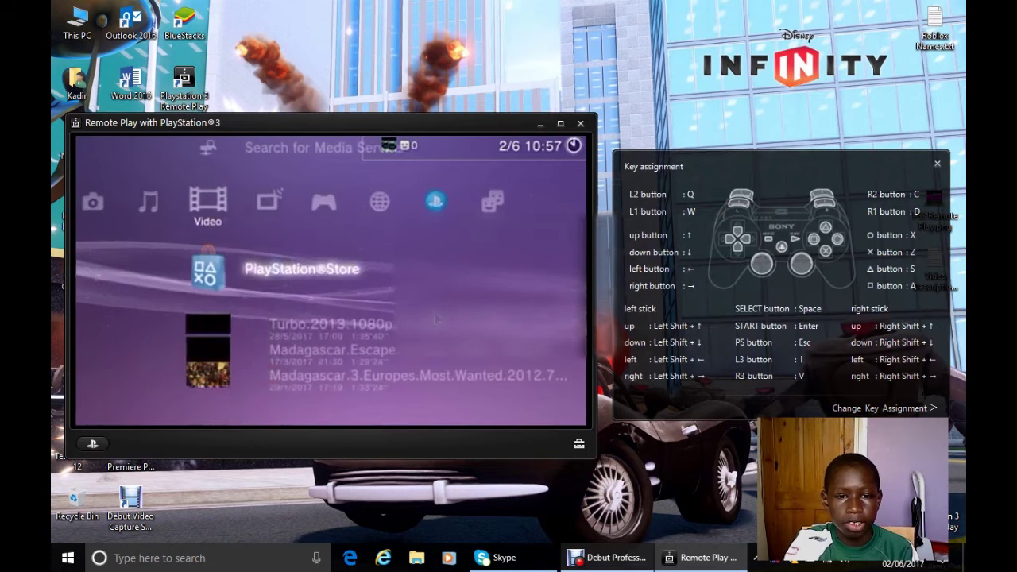
{"action": "key", "text": "Left"}
{"action": "key", "text": "Left"}
{"action": "key", "text": "Left"}
{"action": "key", "text": "Left"}
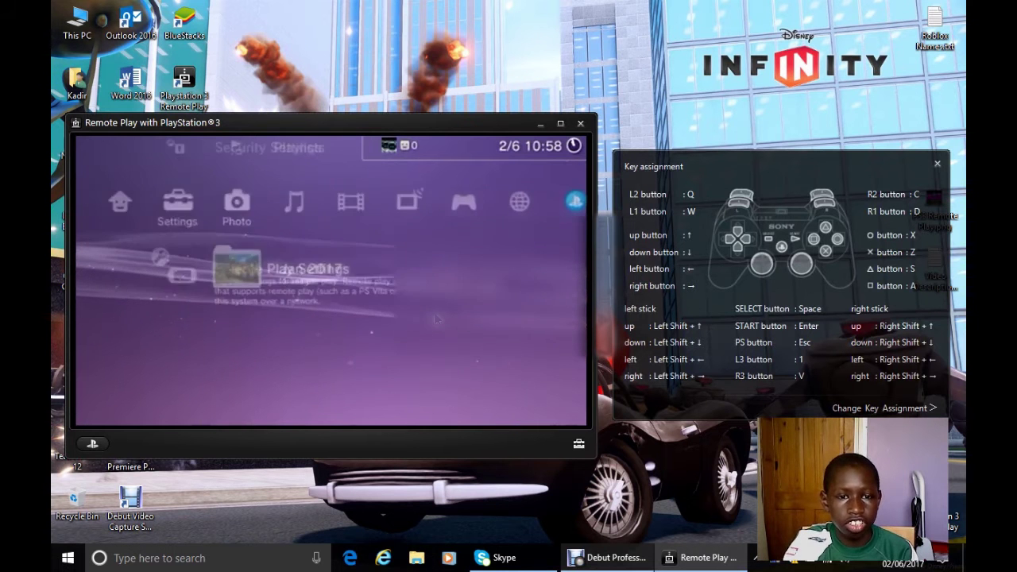
{"action": "key", "text": "Right"}
{"action": "key", "text": "Right"}
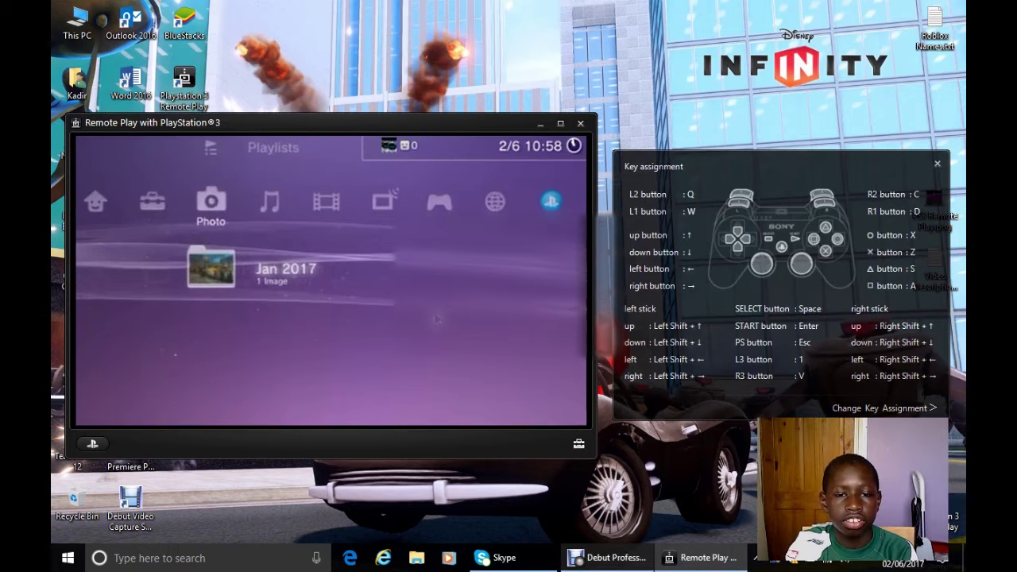
Browse the remaining categories through Music, TV/Video Services, Game and PlayStation Network up to Friends
{"action": "key", "text": "Right"}
{"action": "key", "text": "Right"}
{"action": "key", "text": "Left"}
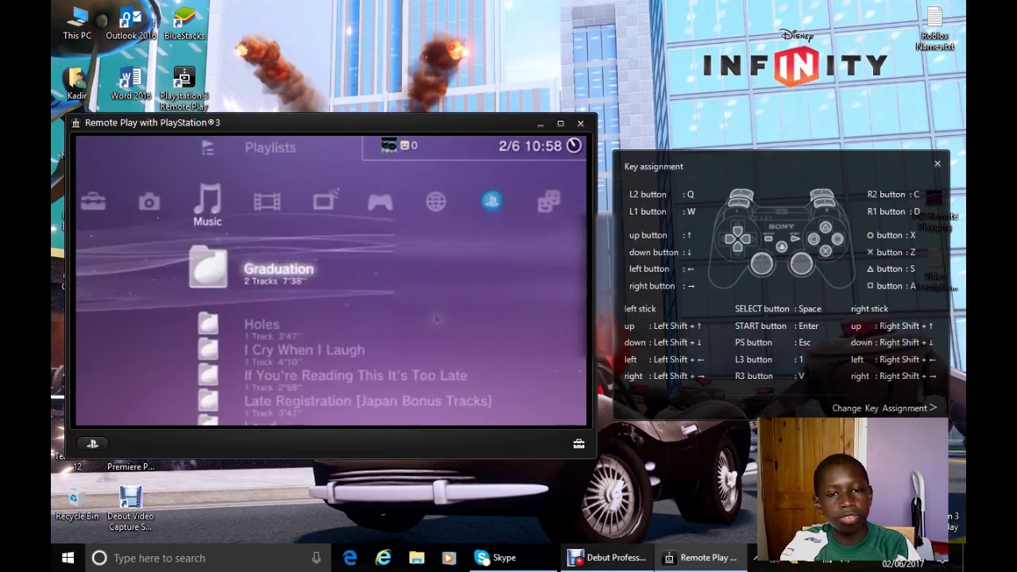
{"action": "key", "text": "Right"}
{"action": "key", "text": "Right"}
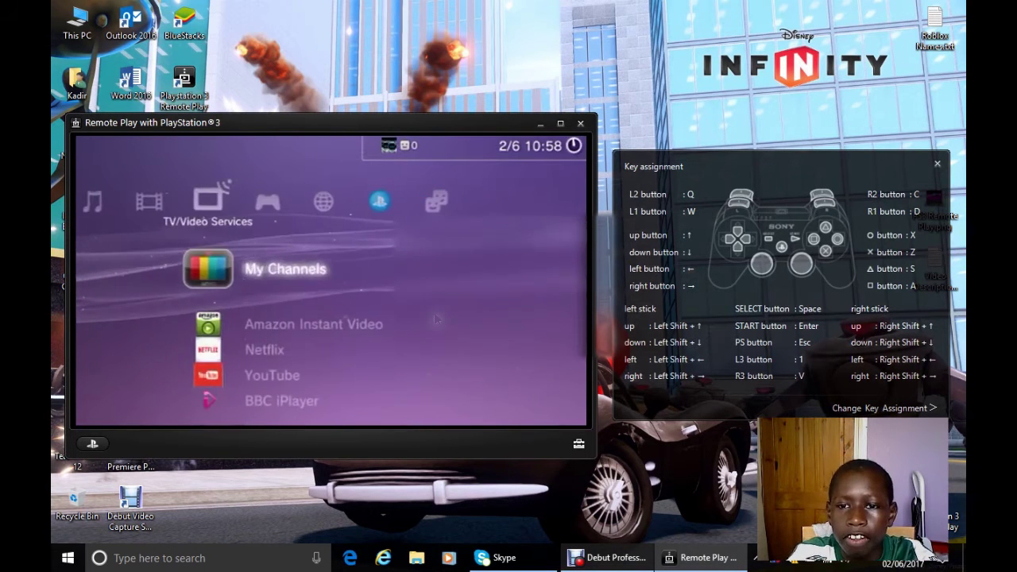
{"action": "key", "text": "Right"}
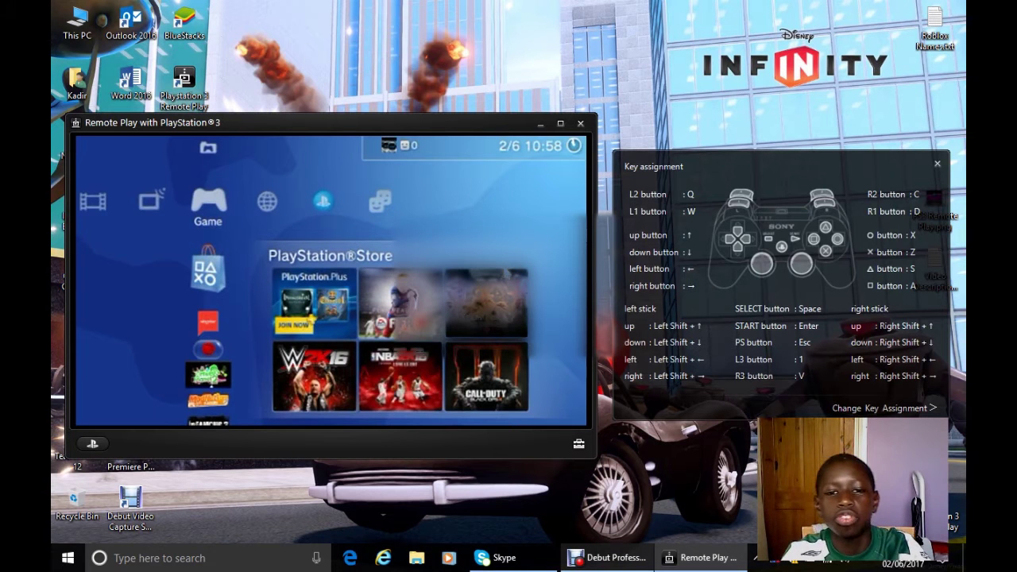
{"action": "key", "text": "Escape"}
{"action": "key", "text": "Right"}
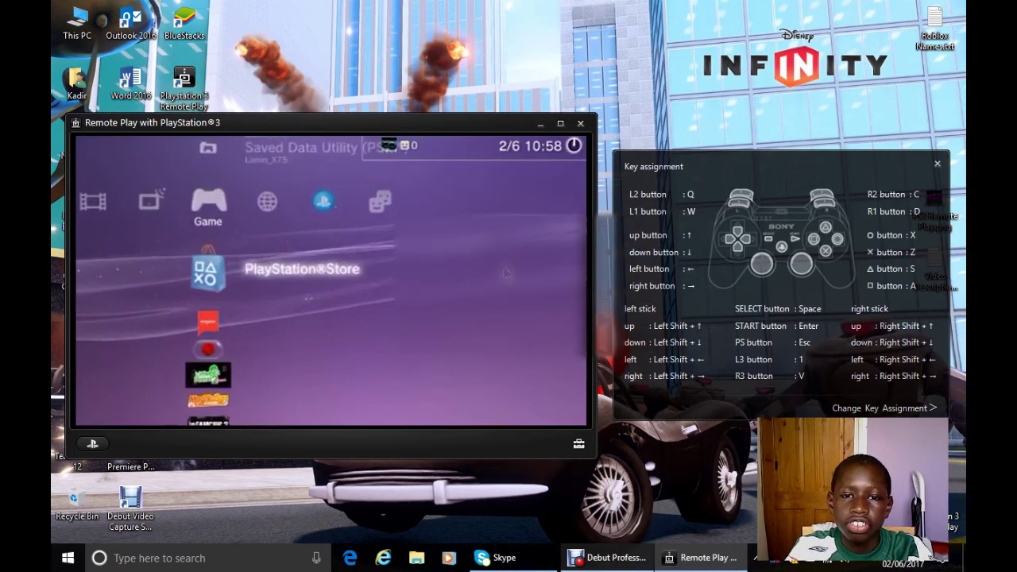
{"action": "key", "text": "Right"}
{"action": "key", "text": "Right"}
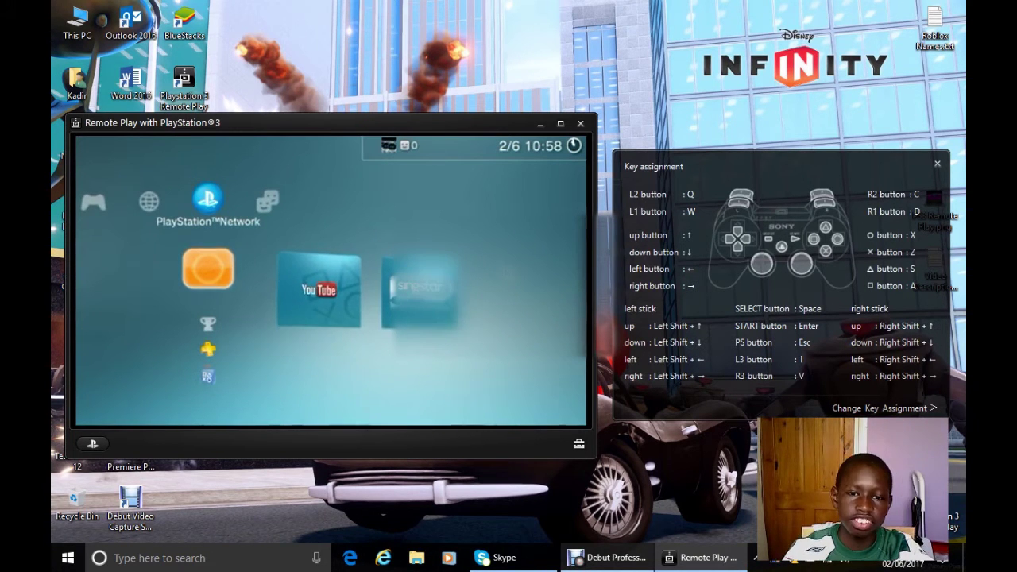
{"action": "key", "text": "Right"}
{"action": "key", "text": "Down"}
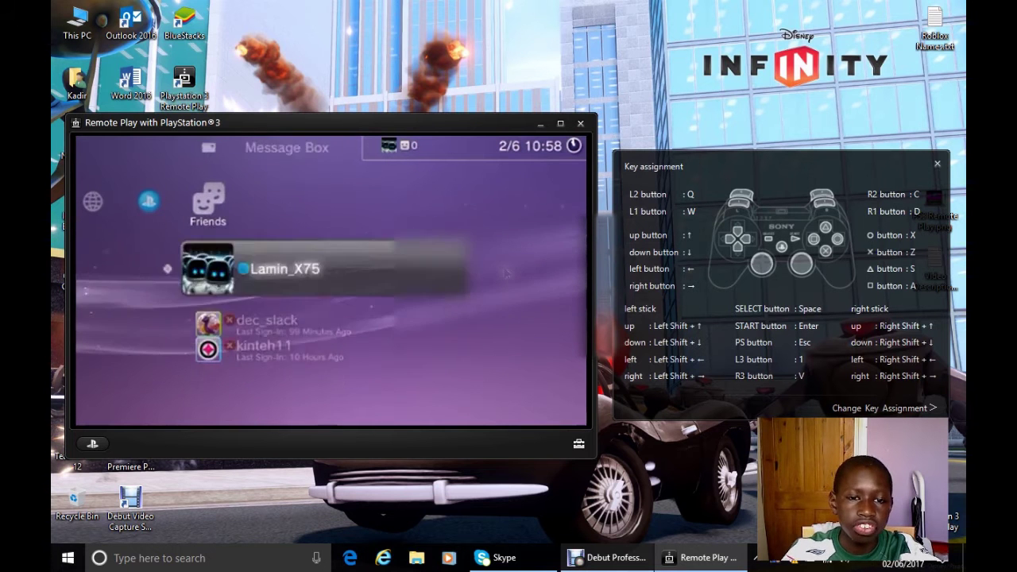
Try to launch the LittleBigPlanet 2 demo from the Game category and go back to the list
{"action": "key", "text": "Left"}
{"action": "key", "text": "Left"}
{"action": "key", "text": "Left"}
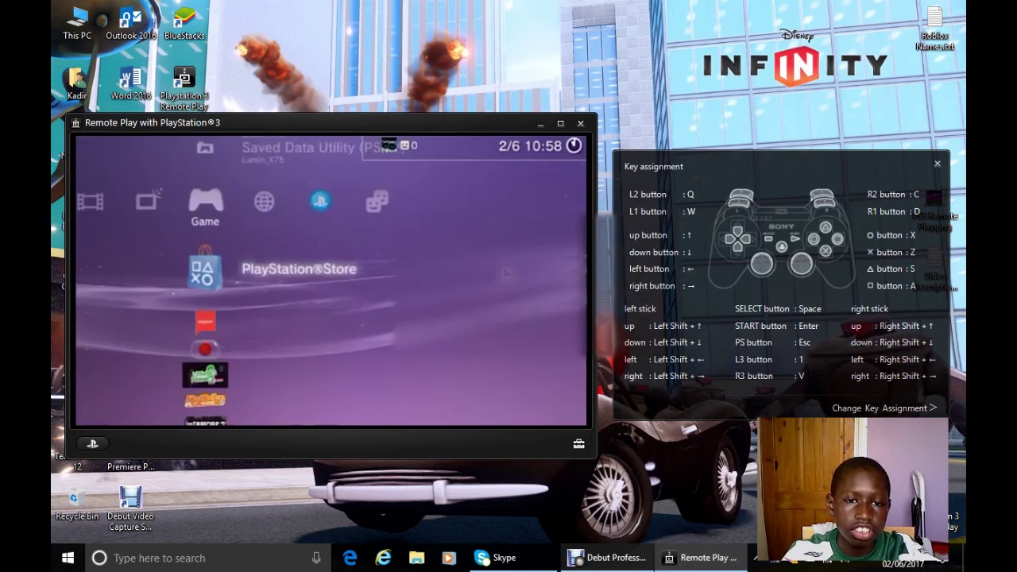
{"action": "key", "text": "Down"}
{"action": "key", "text": "Down"}
{"action": "key", "text": "Down"}
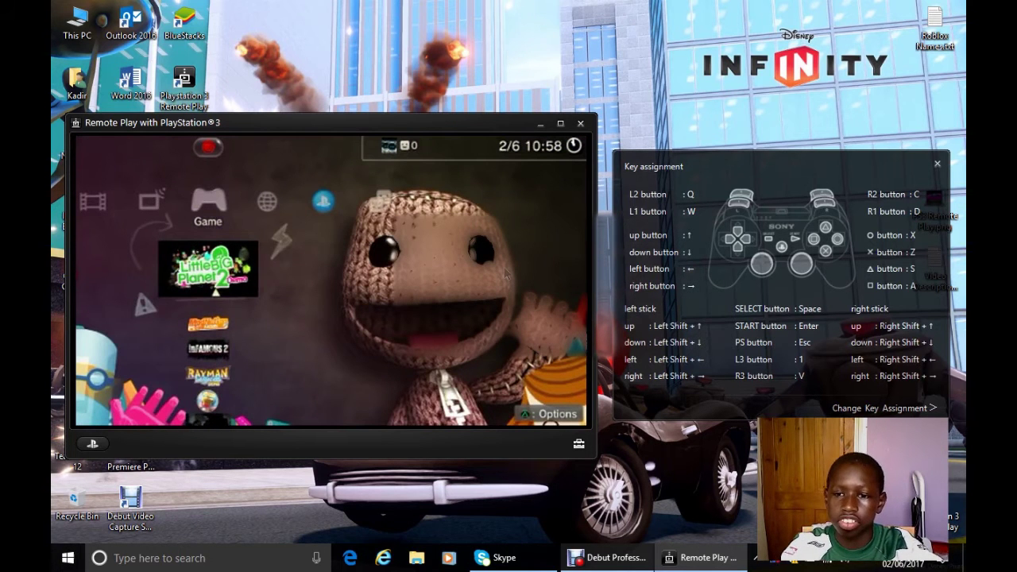
{"action": "key", "text": "z"}
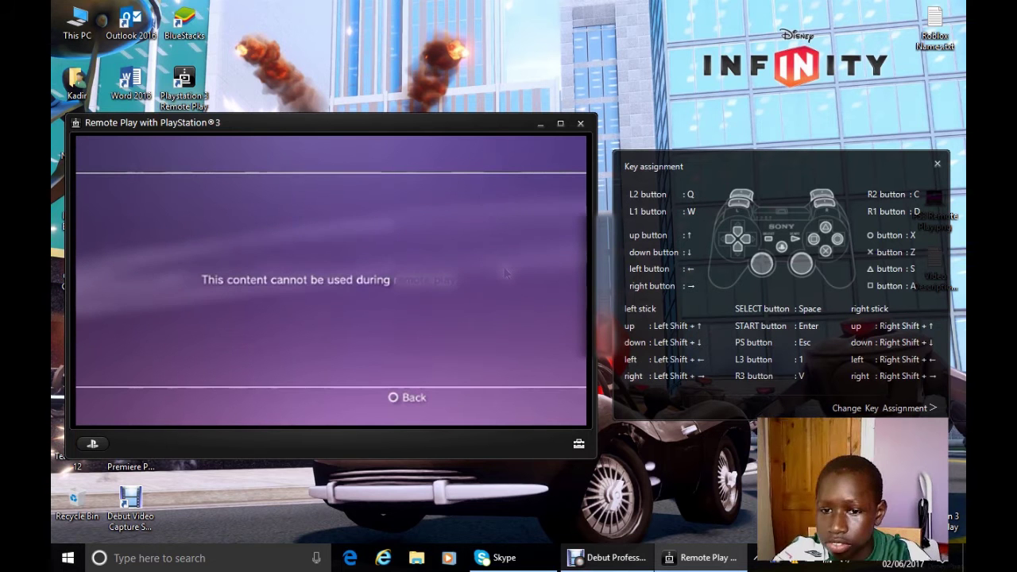
{"action": "key", "text": "x"}
Try to open YouTube in TV/Video Services and go back to the list
{"action": "key", "text": "Left"}
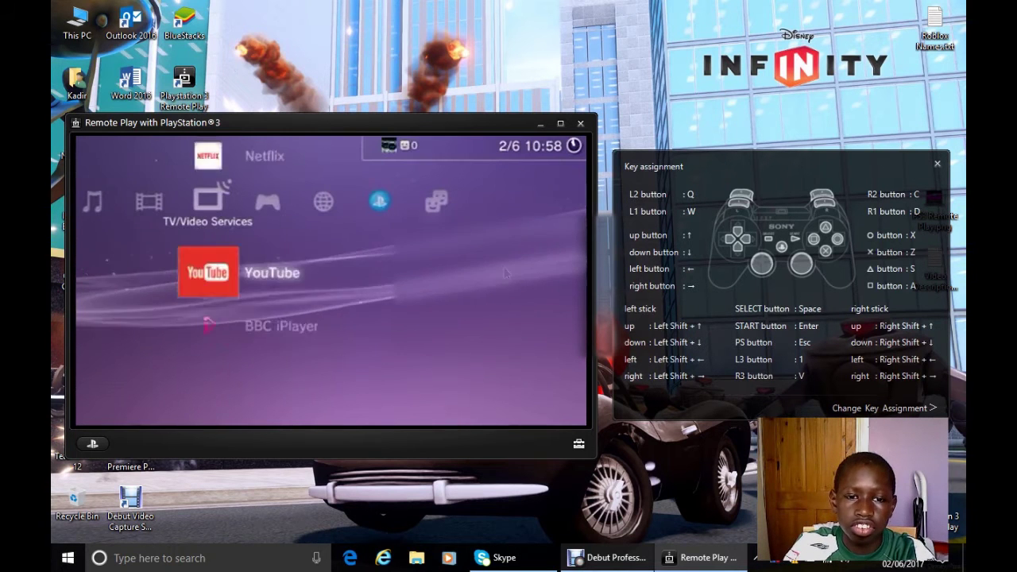
{"action": "key", "text": "Down"}
{"action": "key", "text": "Up"}
{"action": "key", "text": "z"}
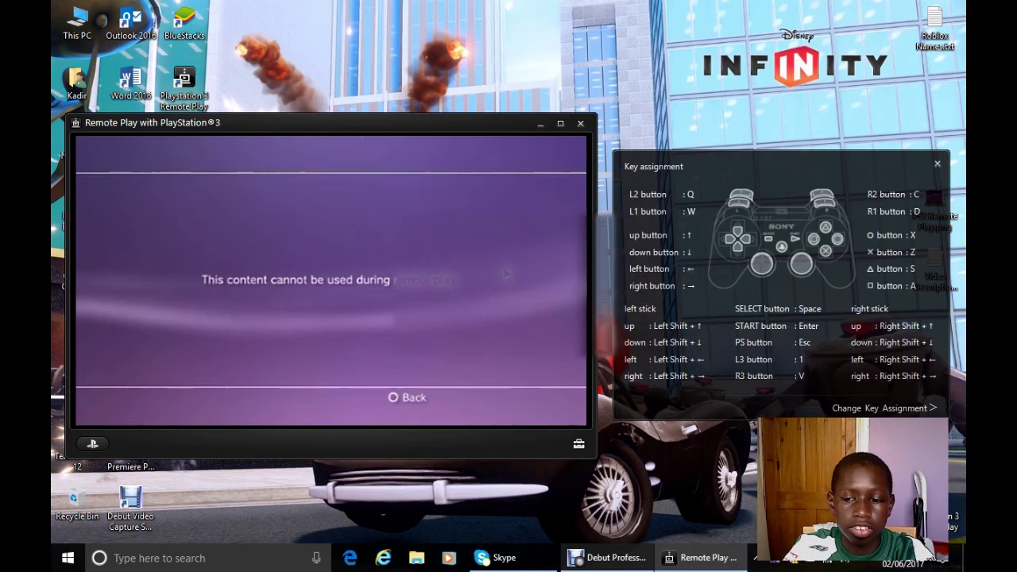
{"action": "key", "text": "x"}
Try to open the PlayStation Store from the PlayStation Network category and go back
{"action": "key", "text": "Right"}
{"action": "key", "text": "Left"}
{"action": "key", "text": "Left"}
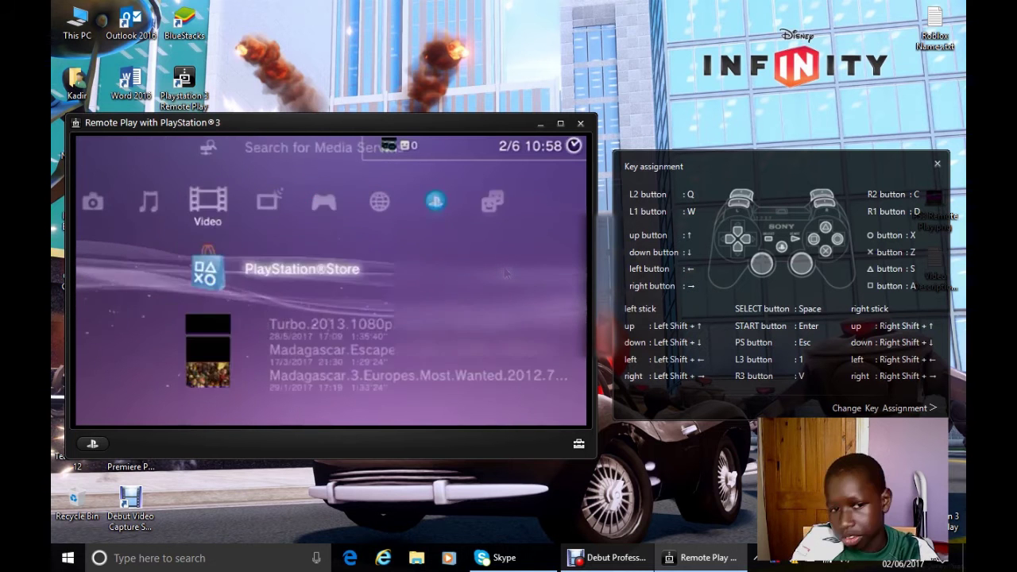
{"action": "key", "text": "Left"}
{"action": "key", "text": "Right"}
{"action": "key", "text": "Right"}
{"action": "key", "text": "Right"}
{"action": "key", "text": "Right"}
{"action": "key", "text": "Right"}
{"action": "key", "text": "Down"}
{"action": "key", "text": "Down"}
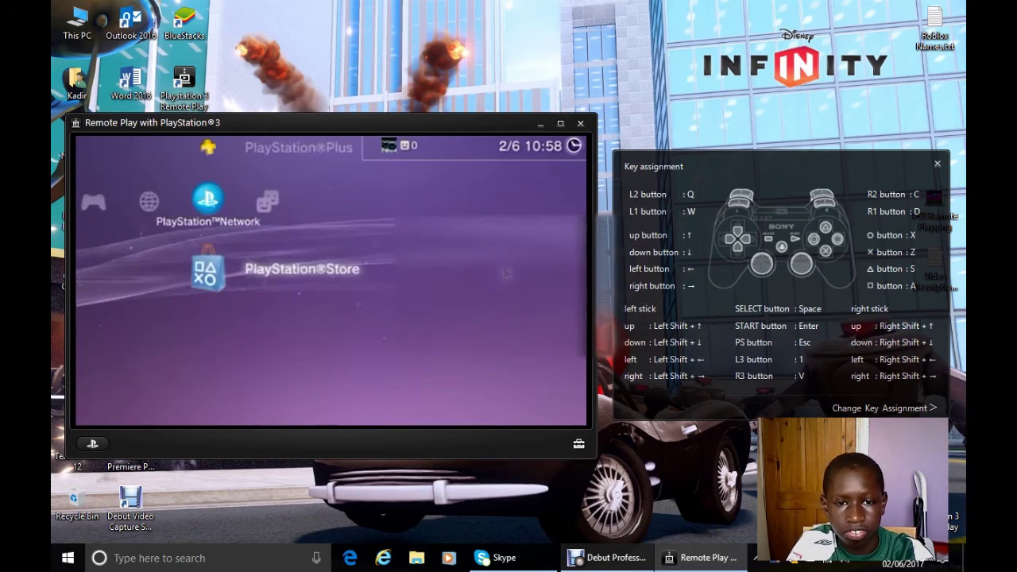
{"action": "key", "text": "z"}
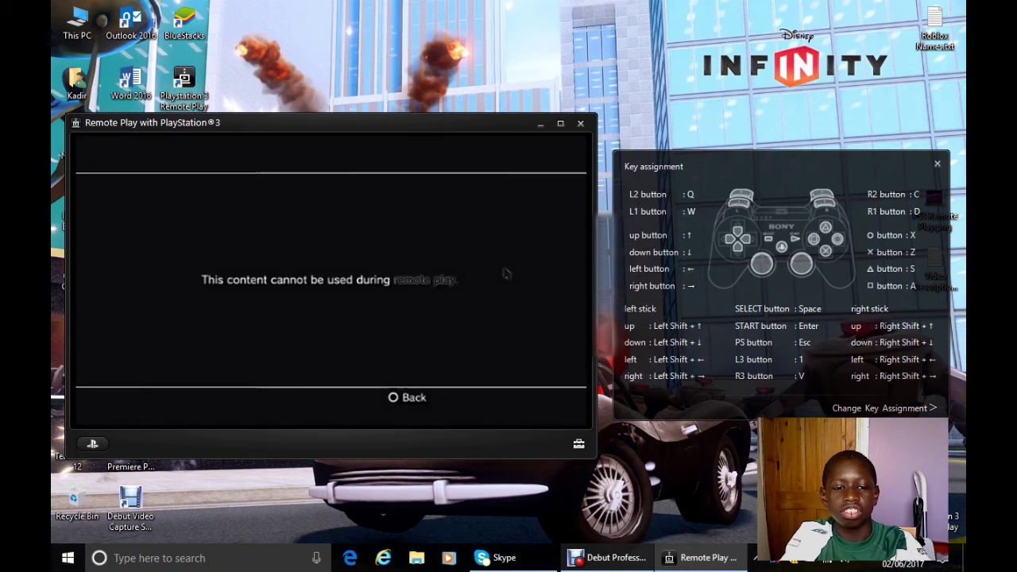
{"action": "key", "text": "x"}
Select Internet Browser in the Network category
{"action": "key", "text": "Right"}
{"action": "key", "text": "Right"}
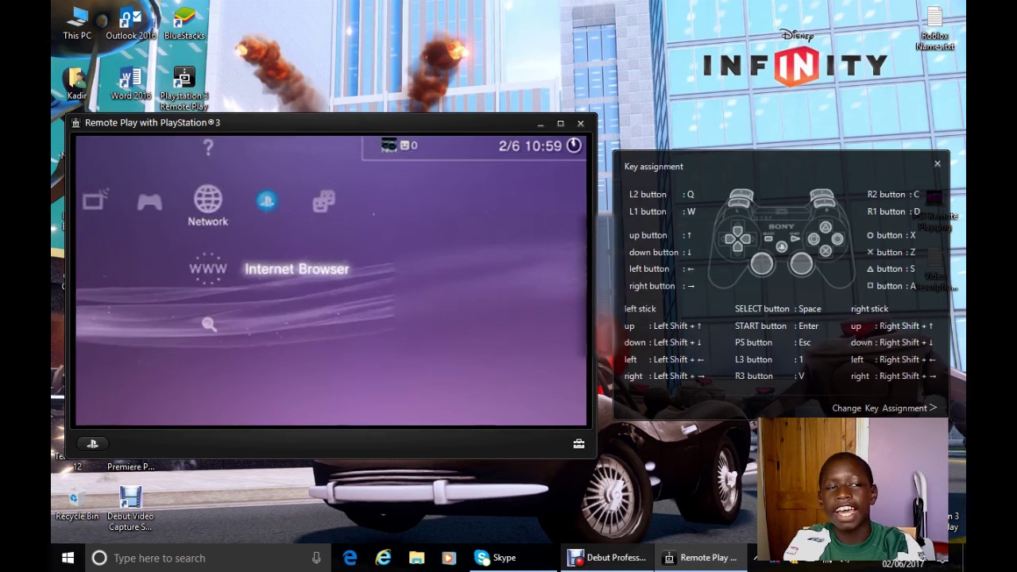